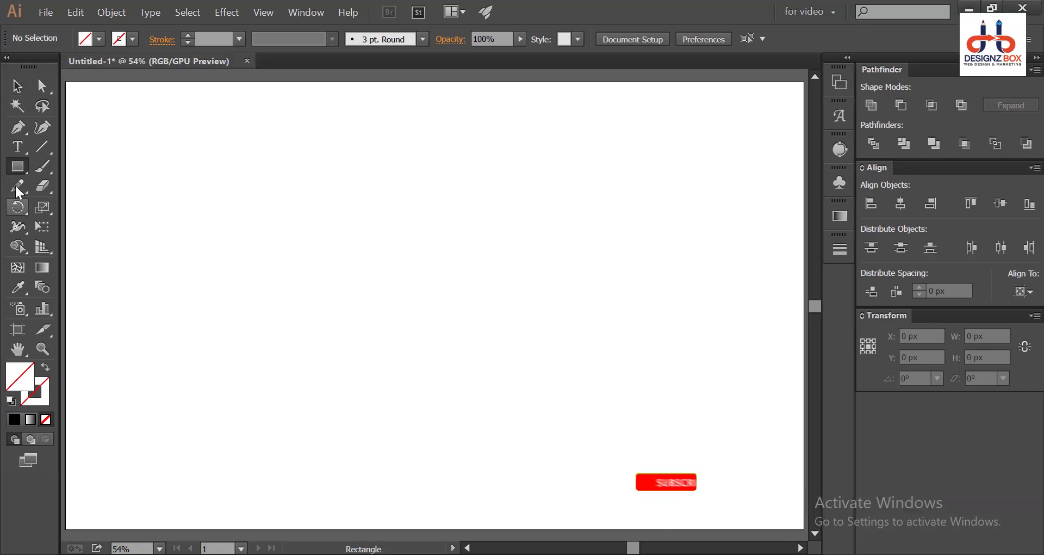
Step: Draw a tall, narrow rectangle about 57 by 774 px near the artboard's left edge and fill it black
right_click(18, 168)
left_click(61, 170)
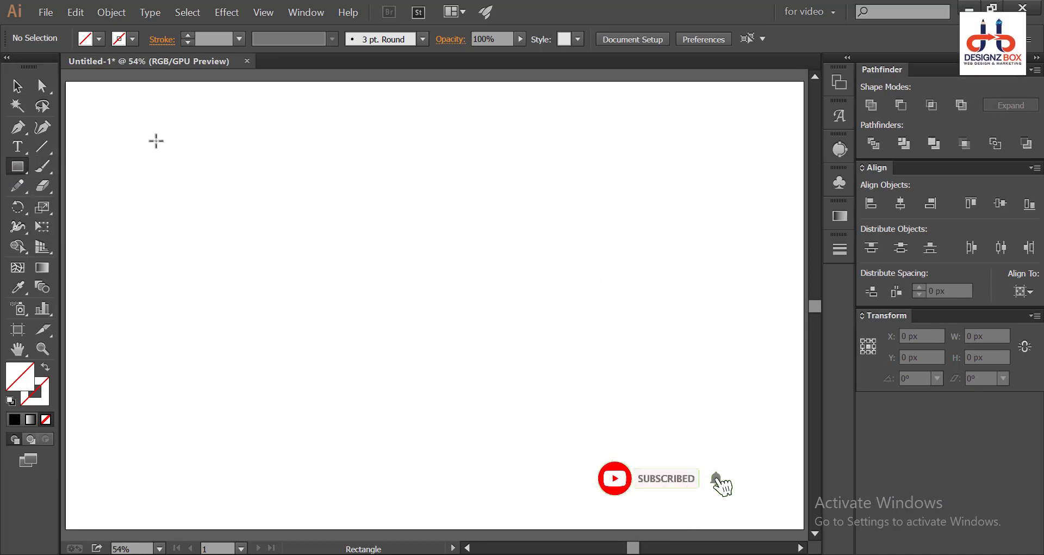
left_click_drag(169, 299, 173, 369)
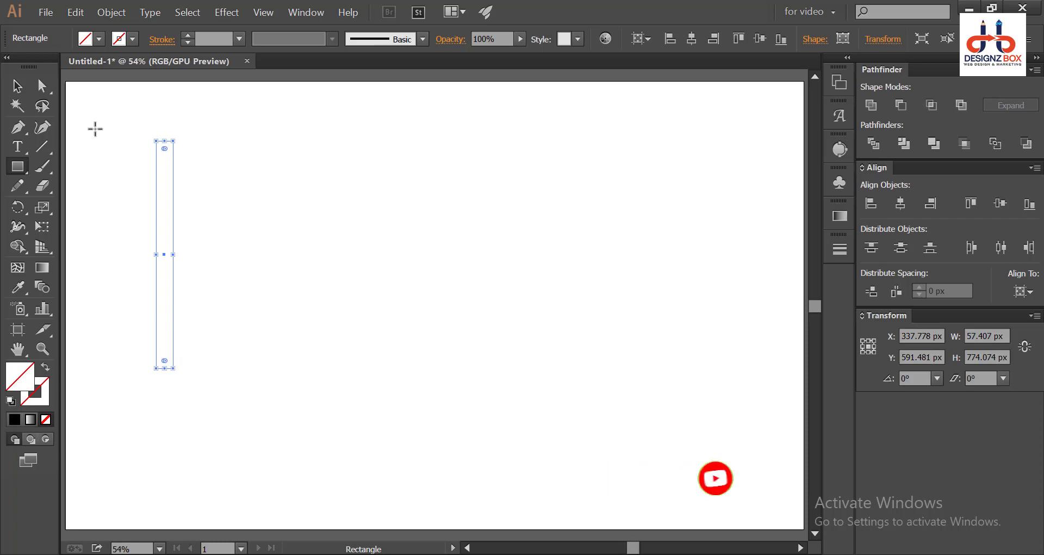
left_click(88, 41)
left_click(46, 64)
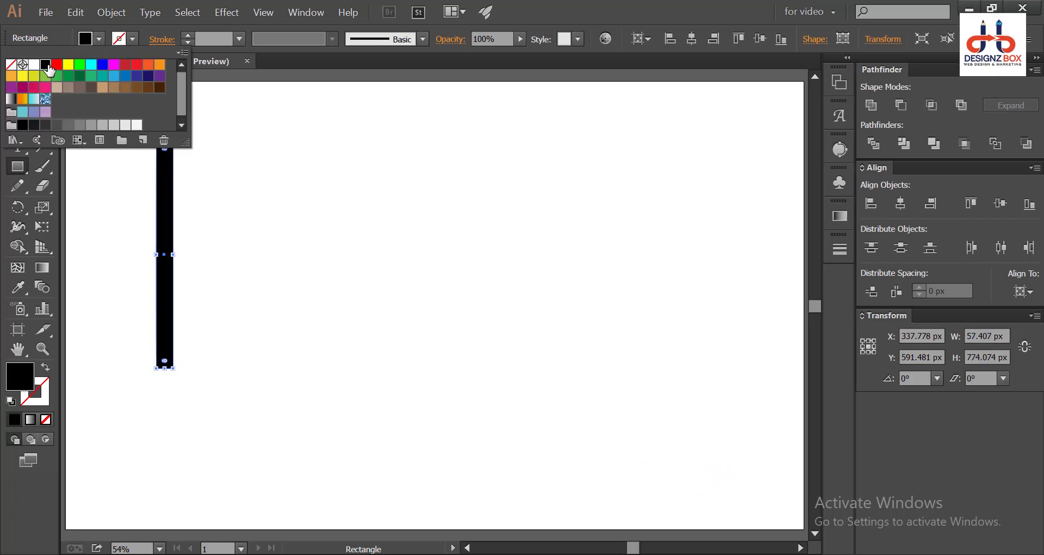
left_click(220, 198)
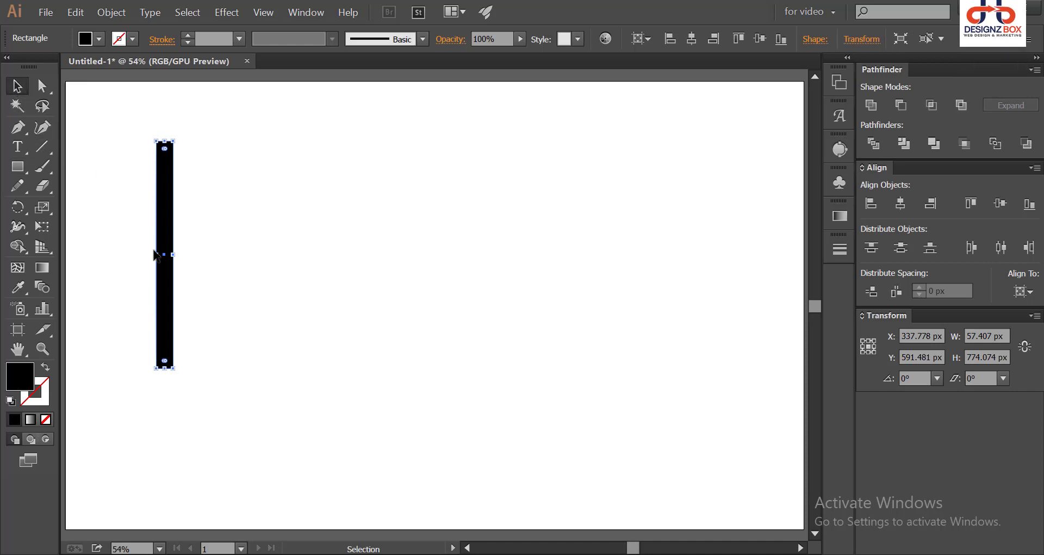
Step: Duplicate the black bar 100 px to the right and repeat the copy to make a row of 21 evenly spaced bars
left_click_drag(164, 251, 191, 251)
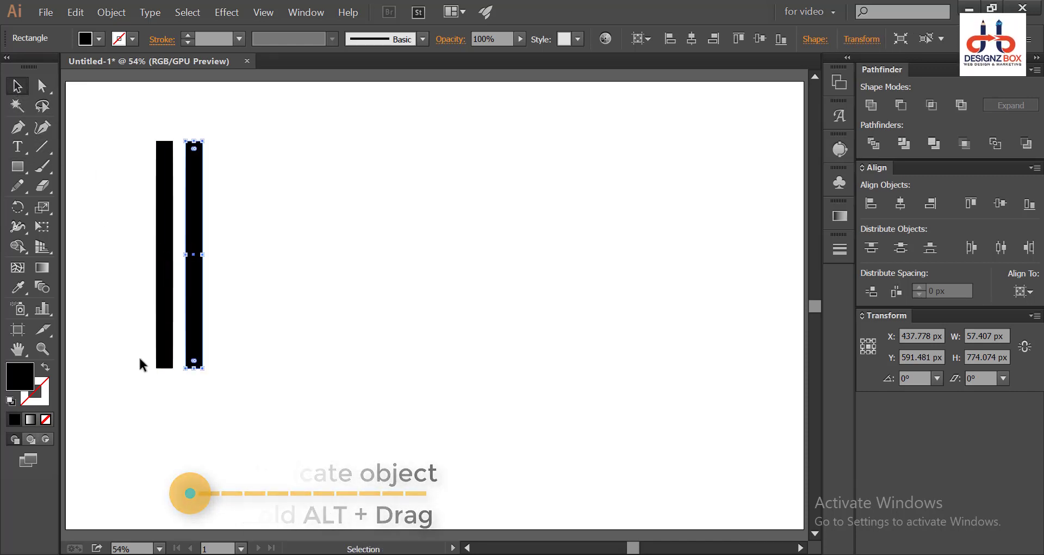
key("ctrl+d")
key("ctrl+d")
key("ctrl+d")
key("ctrl+d")
key("ctrl+d")
key("ctrl+d")
key("ctrl+d")
key("ctrl+d")
key("ctrl+d")
key("ctrl+d")
key("ctrl+d")
key("ctrl+d")
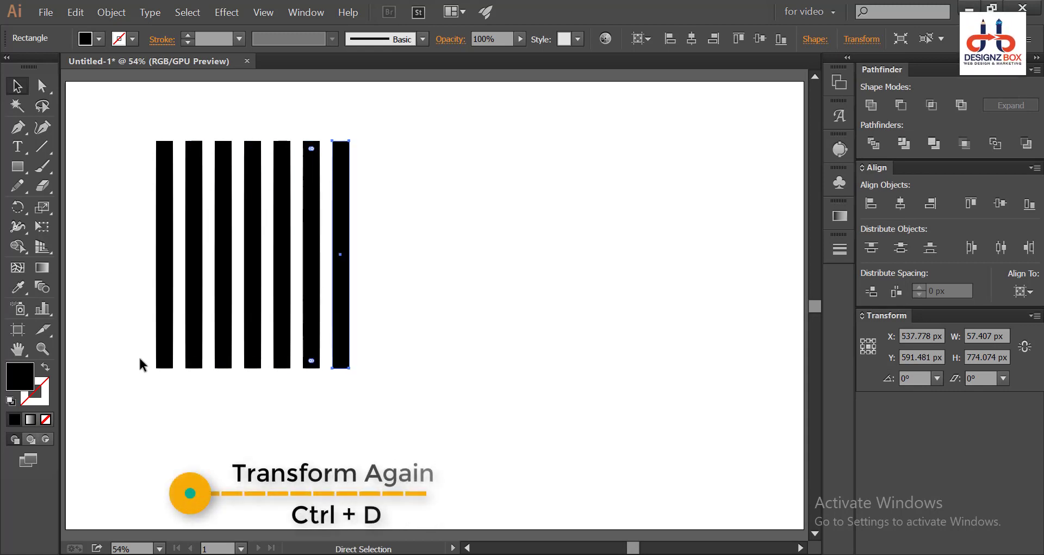
key("ctrl+d")
key("ctrl+d")
key("ctrl+d")
key("ctrl+d")
key("ctrl+d")
key("ctrl+d")
key("ctrl+d")
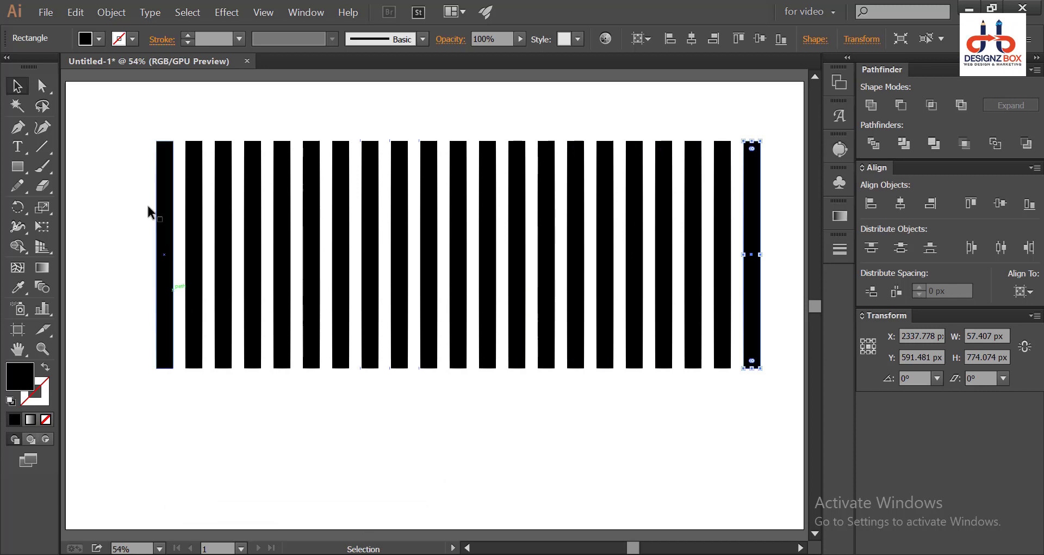
Step: Select all the black bars and group them
left_click_drag(115, 120, 768, 249)
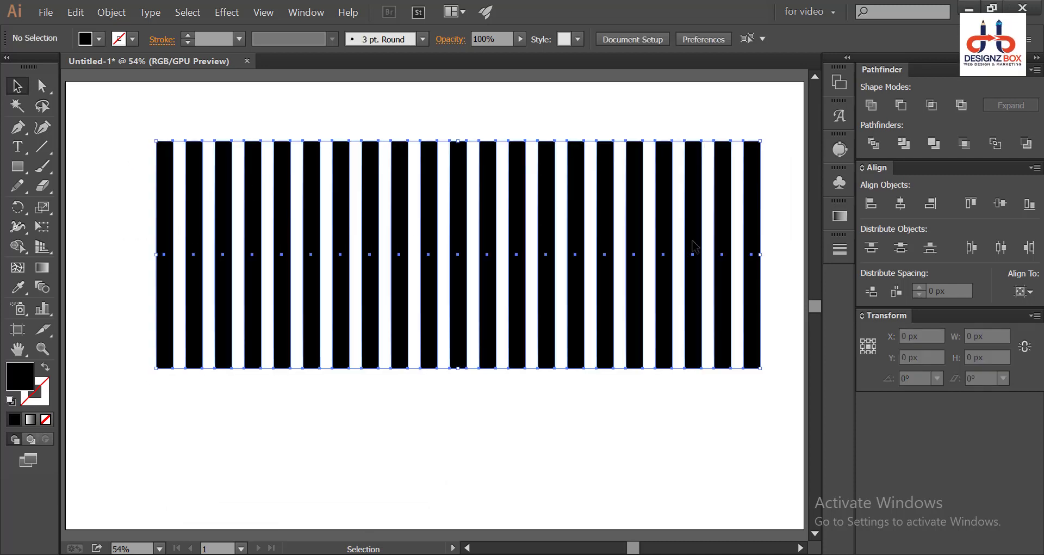
right_click(573, 213)
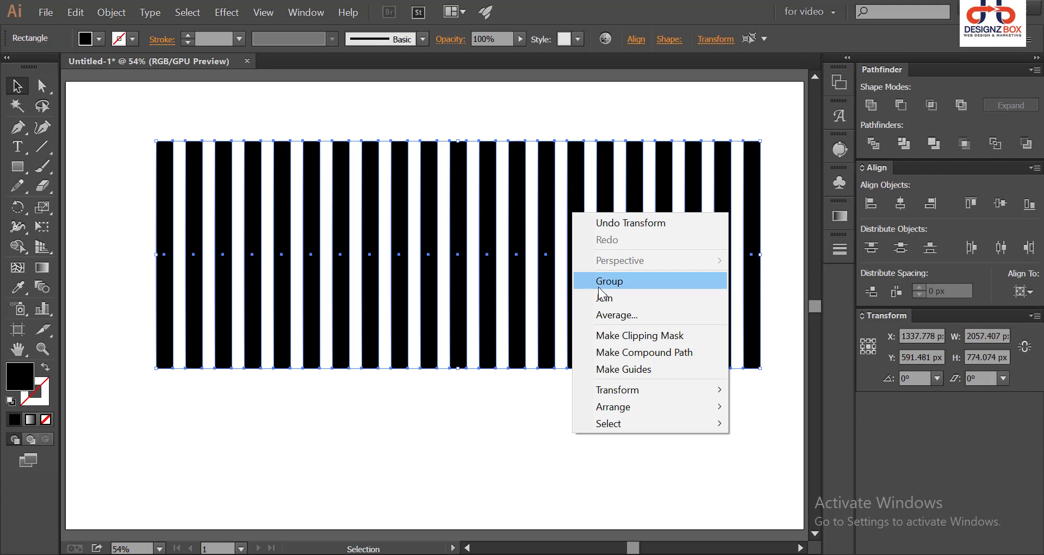
left_click(599, 283)
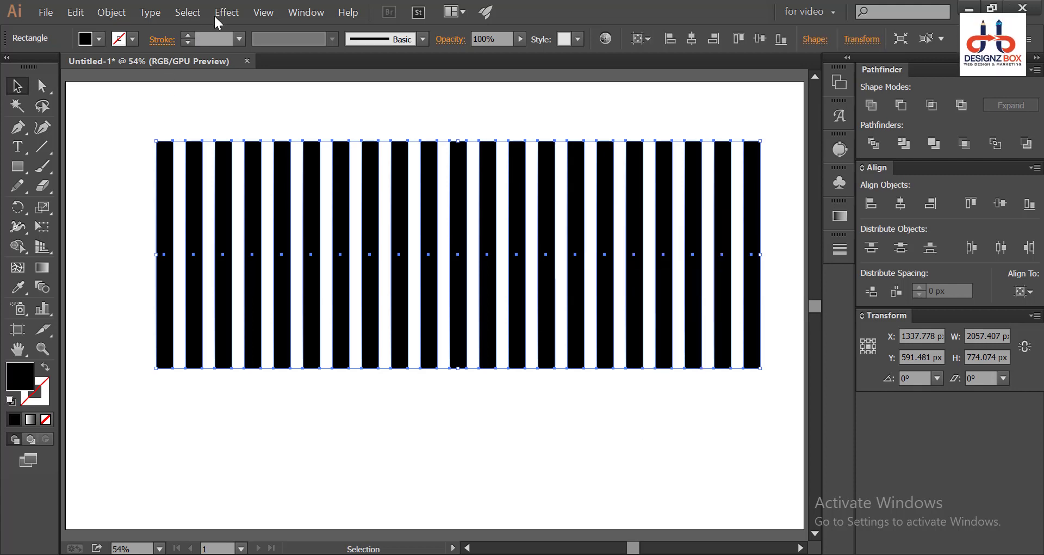
Step: Save the grouped black stripes as a new symbol
left_click(302, 12)
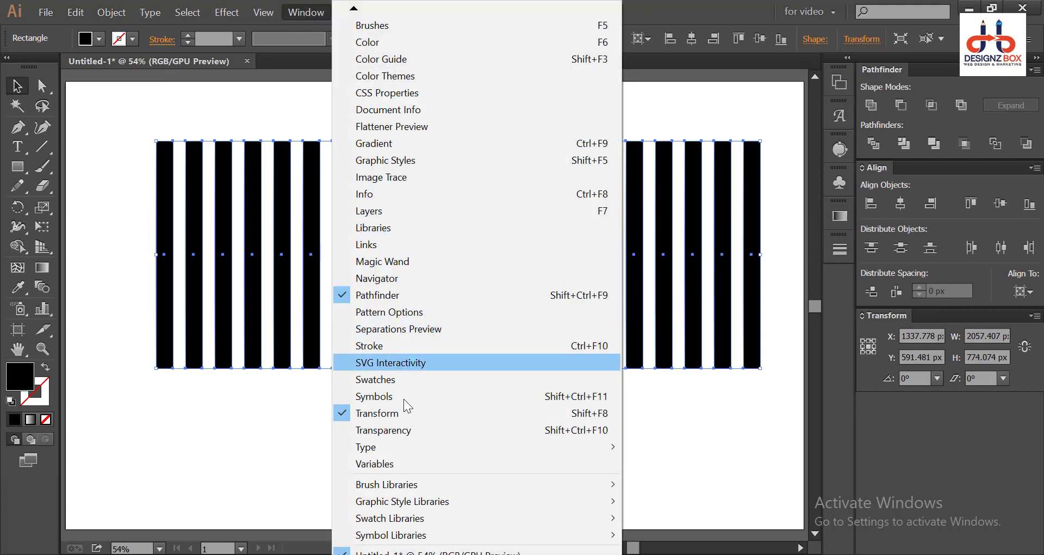
left_click(346, 396)
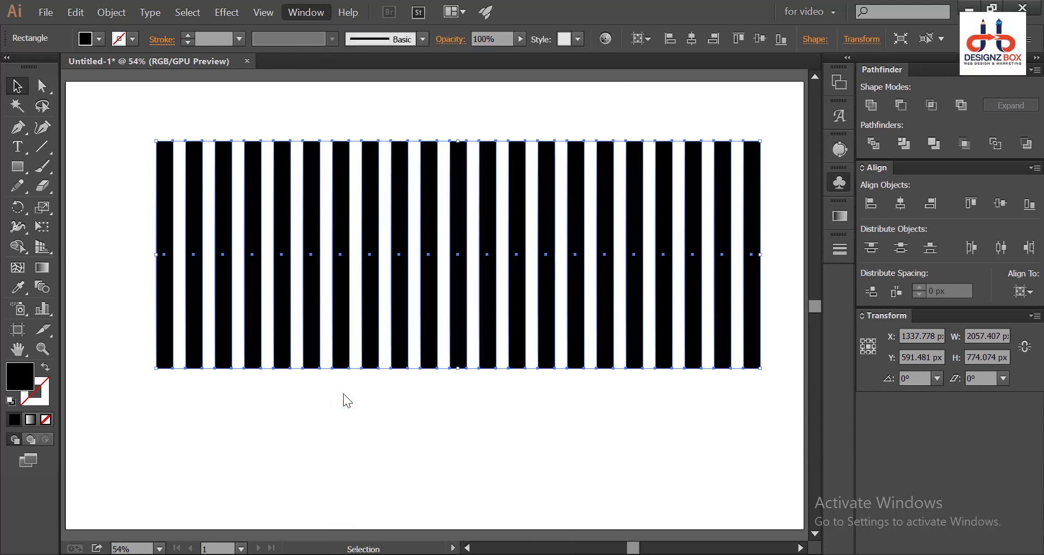
left_click(830, 182)
left_click(830, 181)
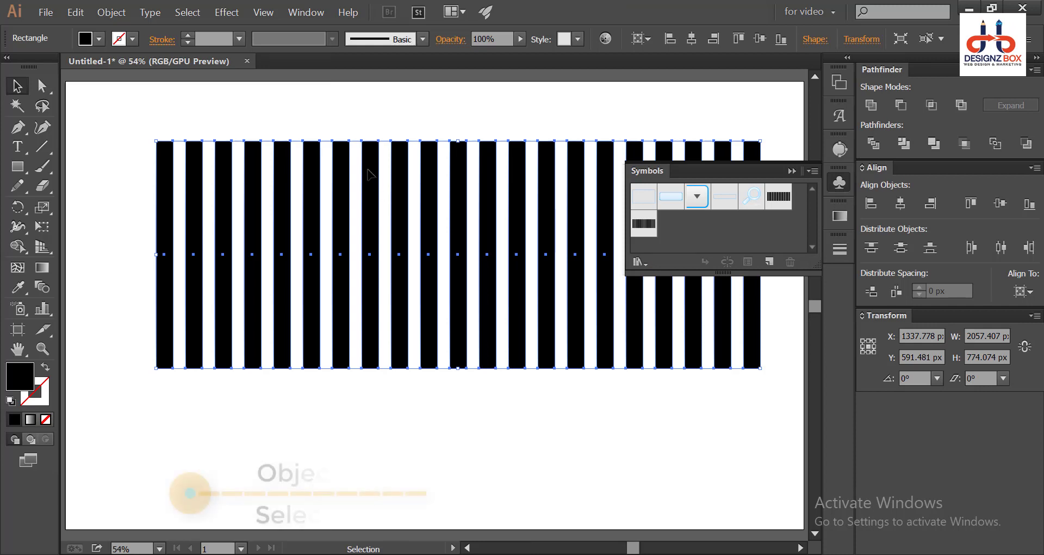
left_click_drag(432, 195, 670, 244)
left_click(508, 387)
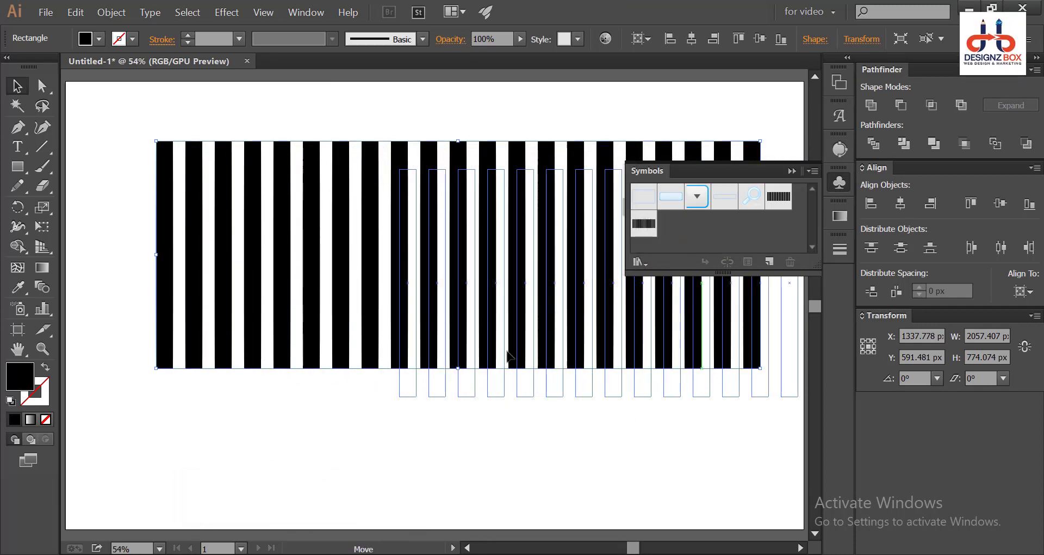
left_click(839, 181)
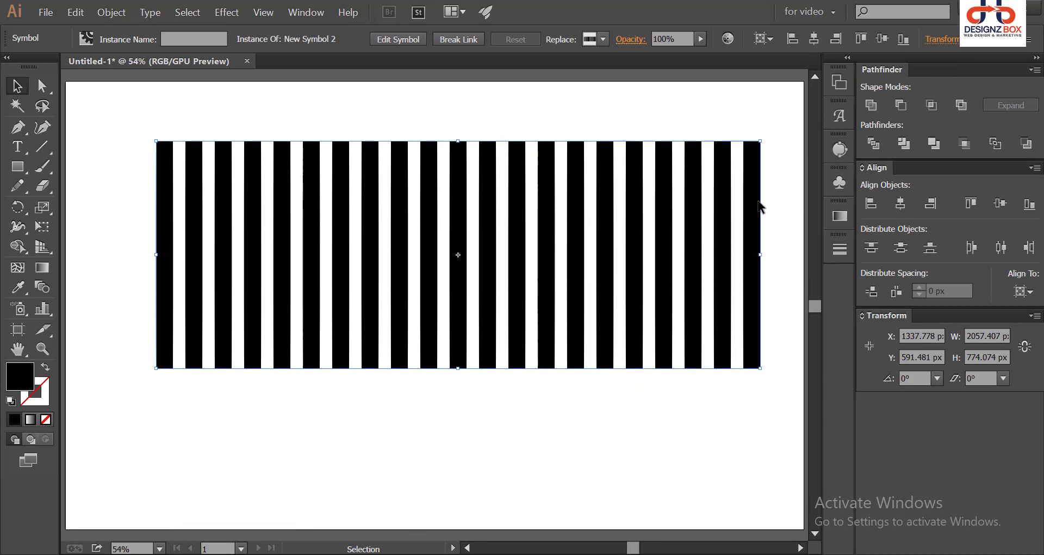
Step: Delete the striped artwork from the artboard
key("ctrl+minus")
key("Delete")
key("ctrl+minus")
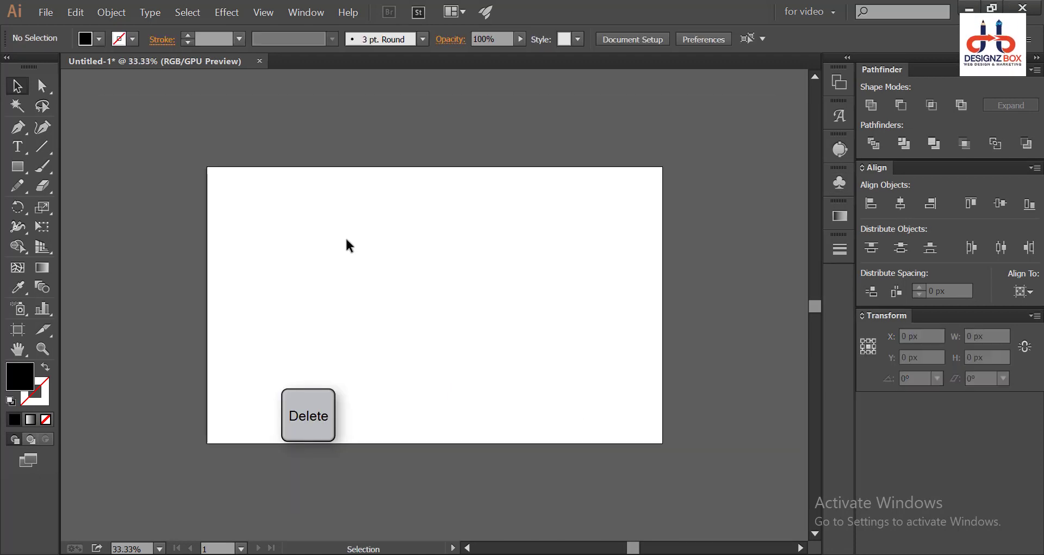
Step: Draw a circle about 558 px in diameter in the artboard's upper left area and fill it green
left_click(18, 168)
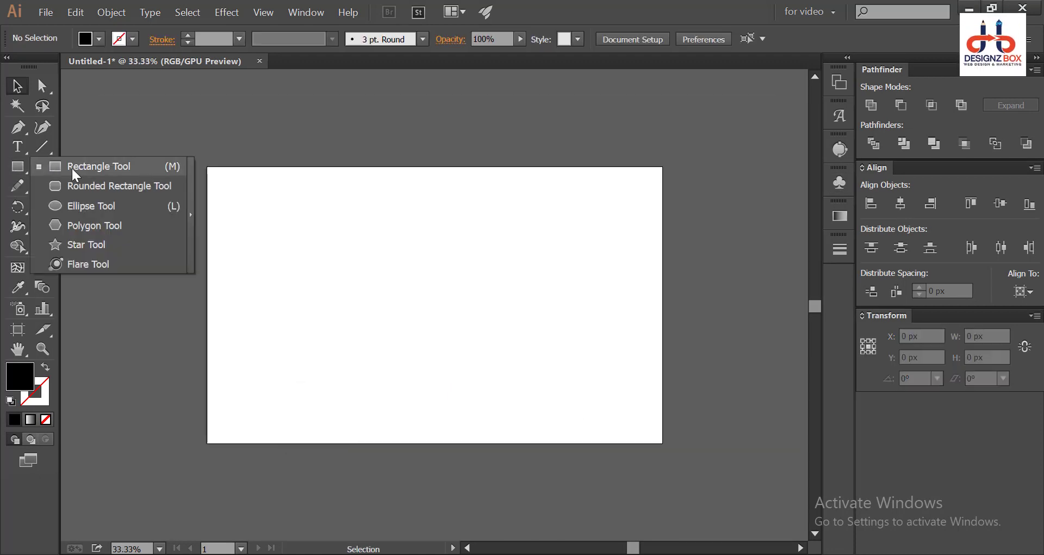
left_click(74, 200)
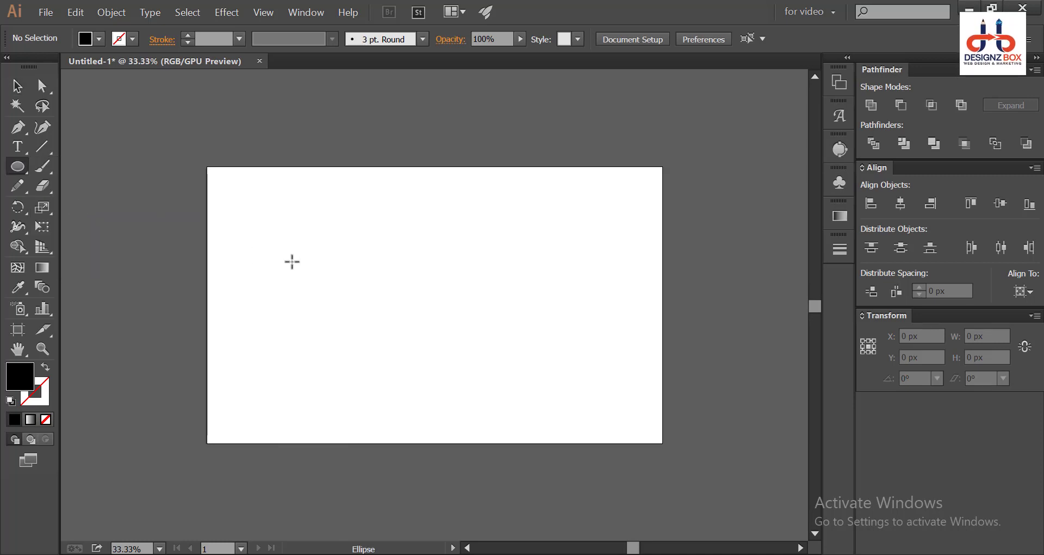
left_click_drag(303, 277, 332, 314)
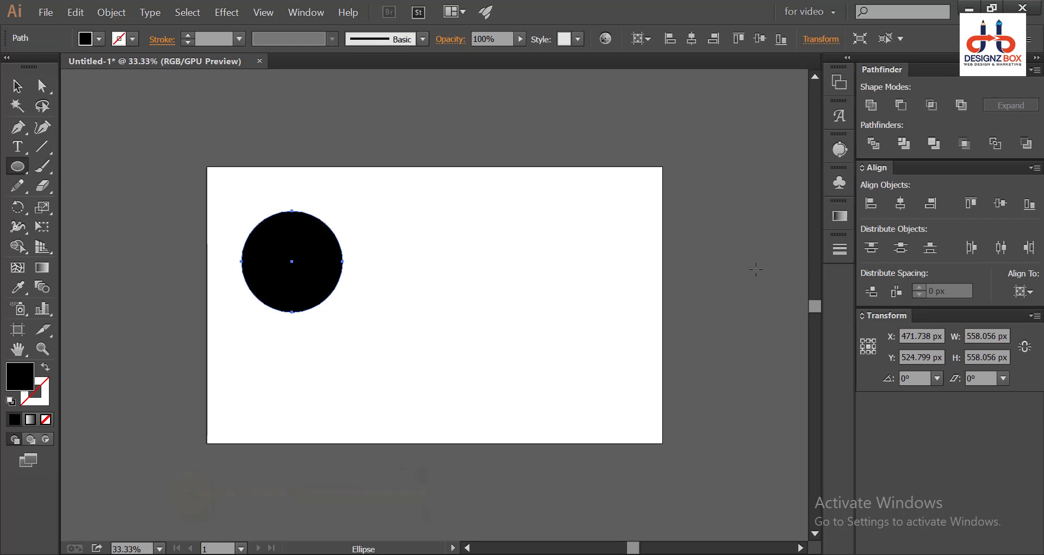
left_click(99, 39)
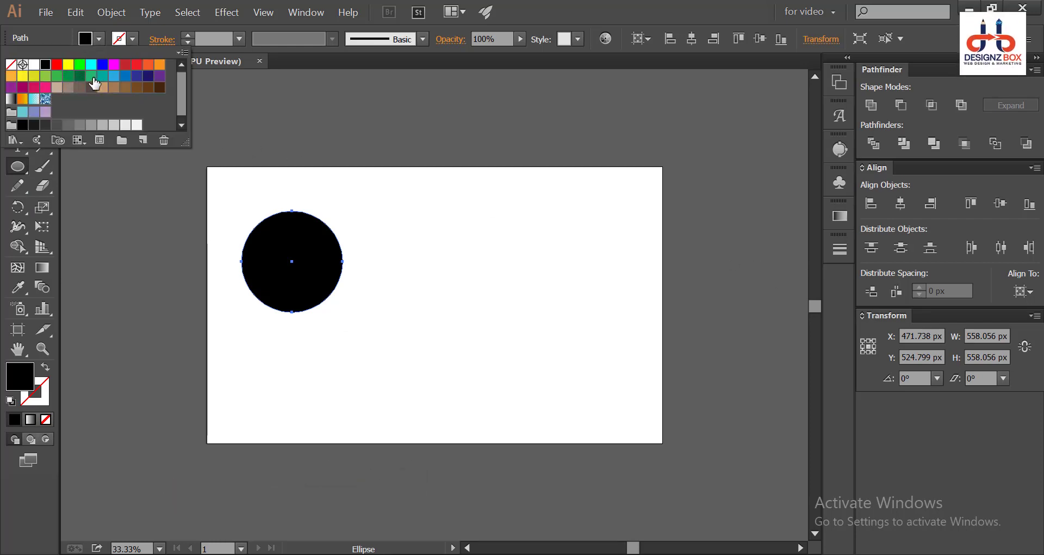
left_click(93, 79)
key("Escape")
key("v")
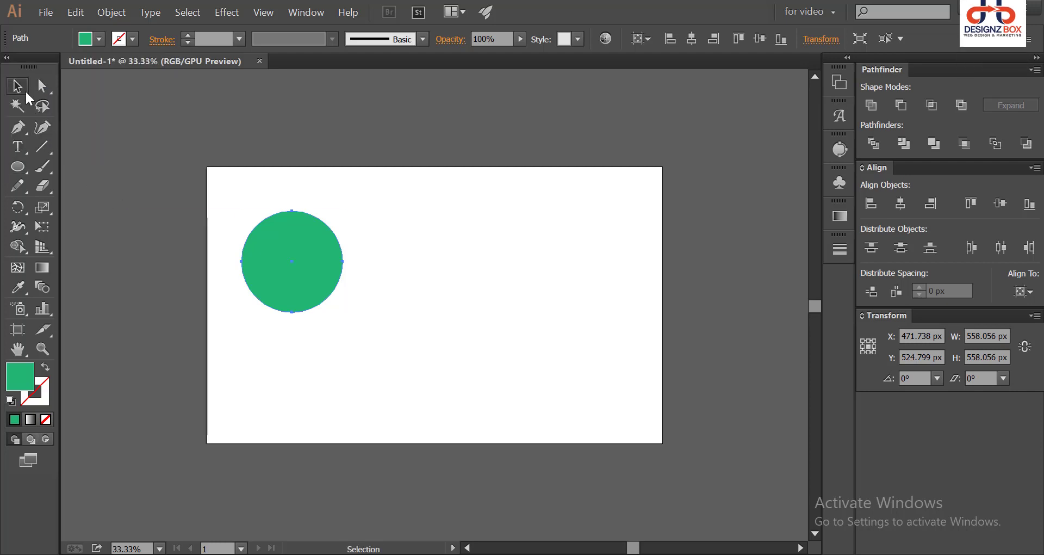
Step: Start a 3D Revolve effect on the green circle with its preview turned on
left_click(231, 14)
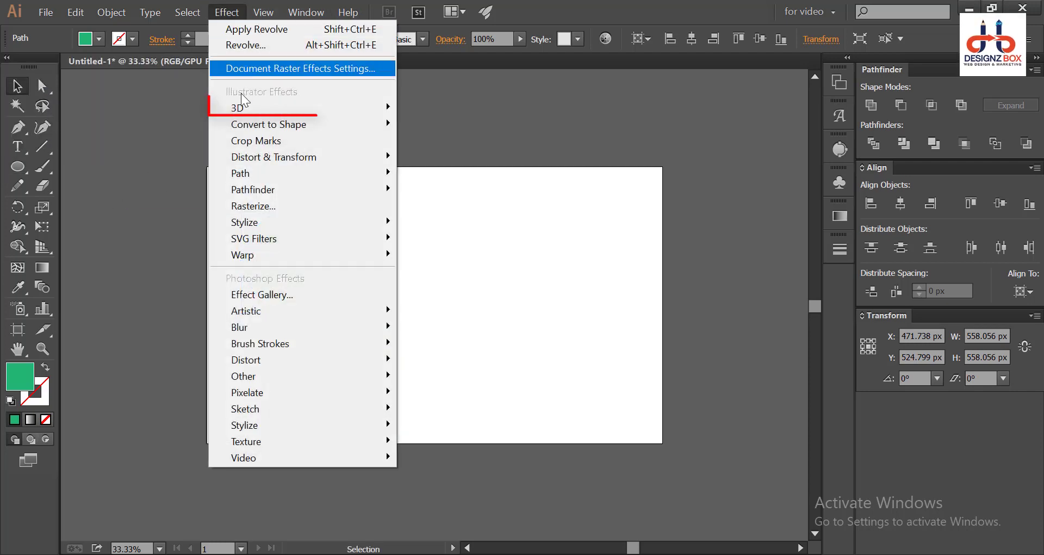
mouse_move(245, 108)
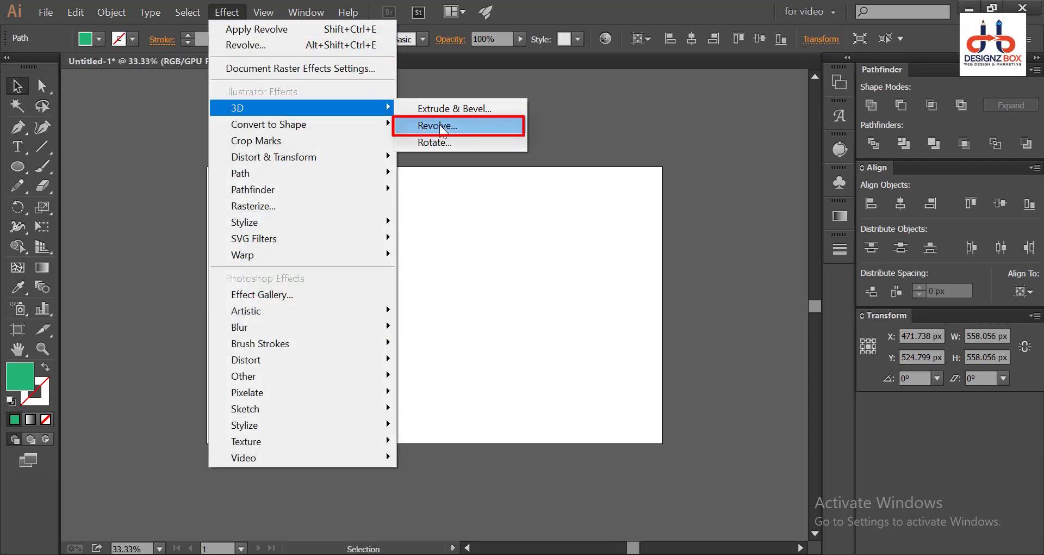
left_click(443, 126)
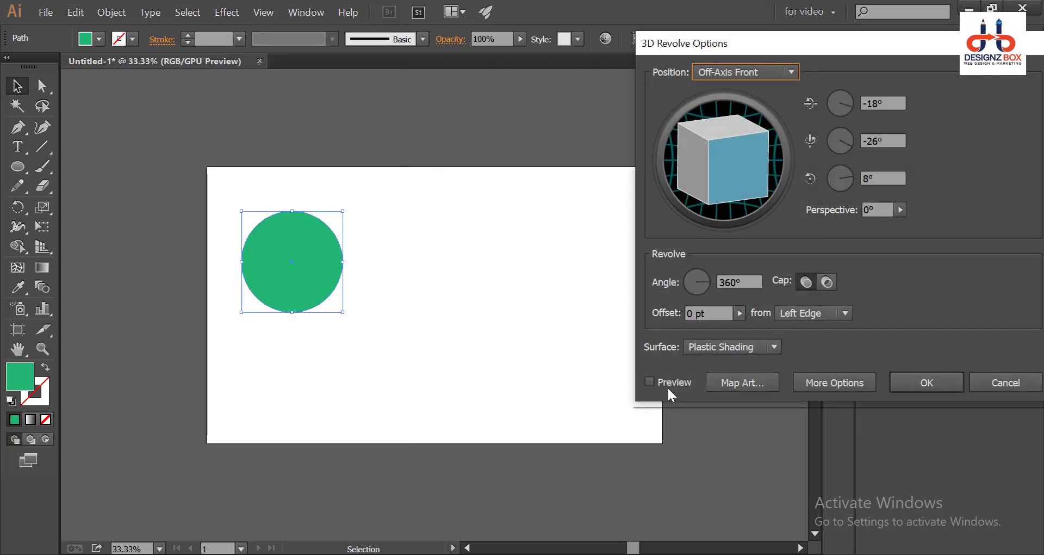
left_click(649, 381)
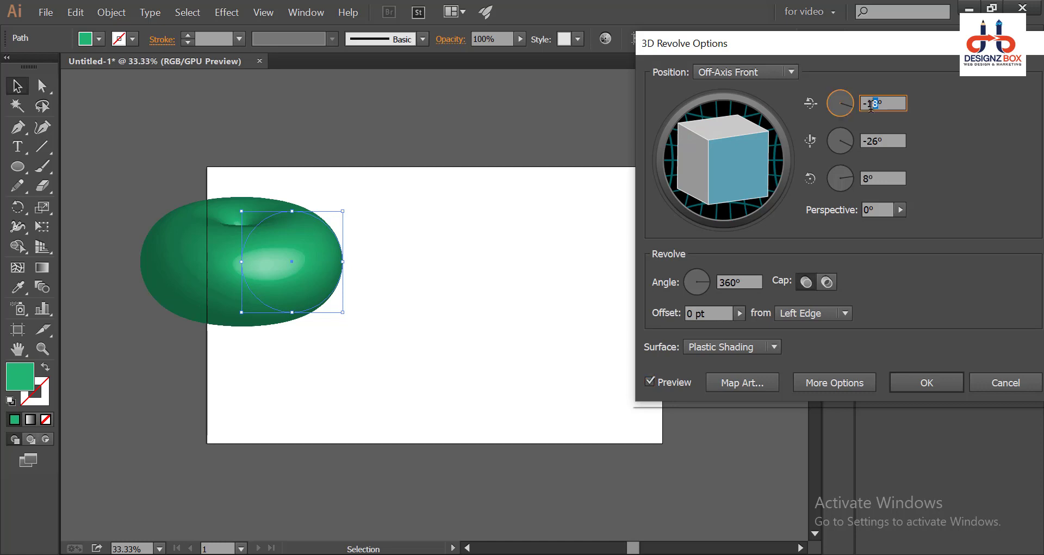
Step: Set the revolve's rotation to -96° about the X axis, -43° about the Y axis and 23° about the Z axis
type("96")
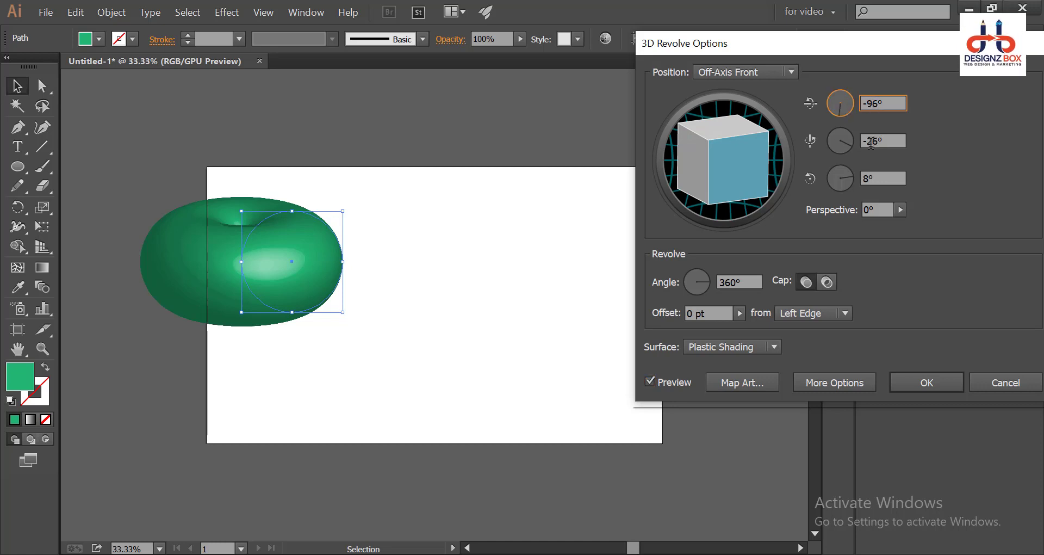
double_click(871, 142)
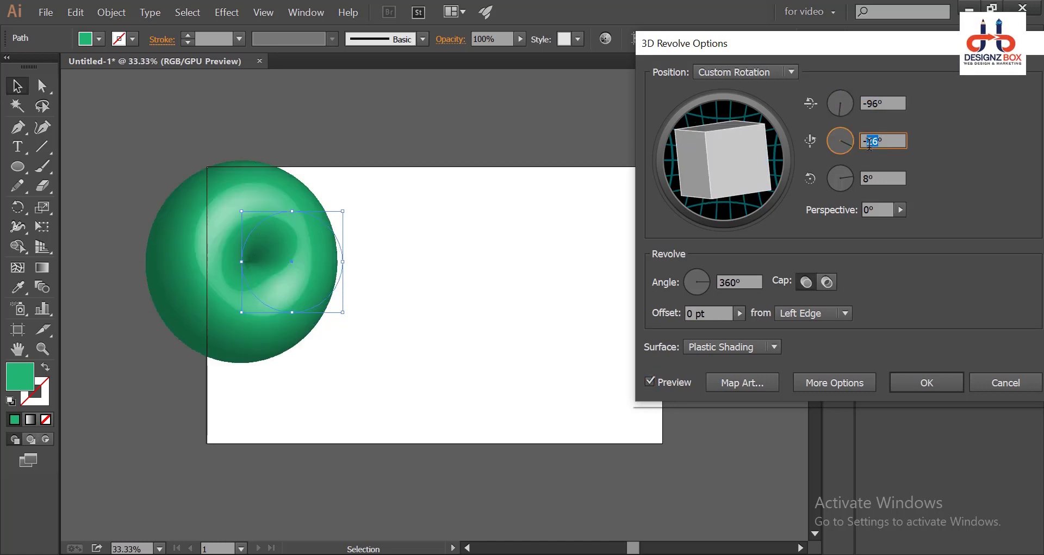
type("43")
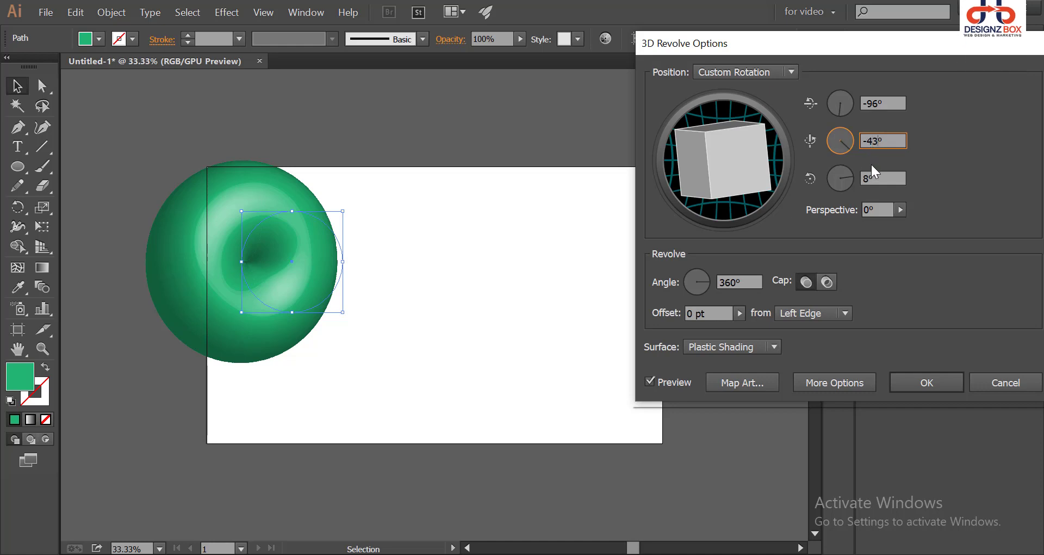
double_click(865, 178)
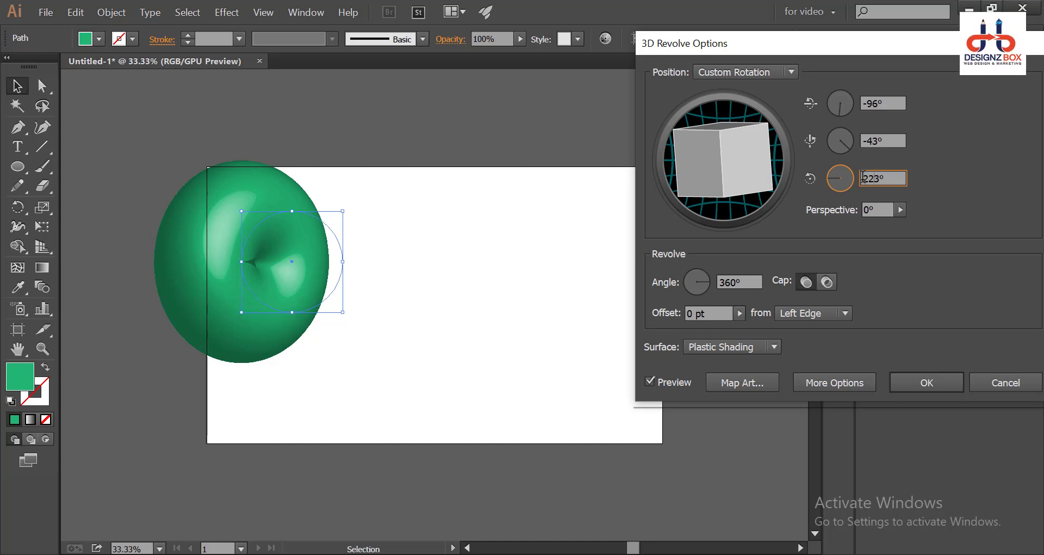
left_click(877, 209)
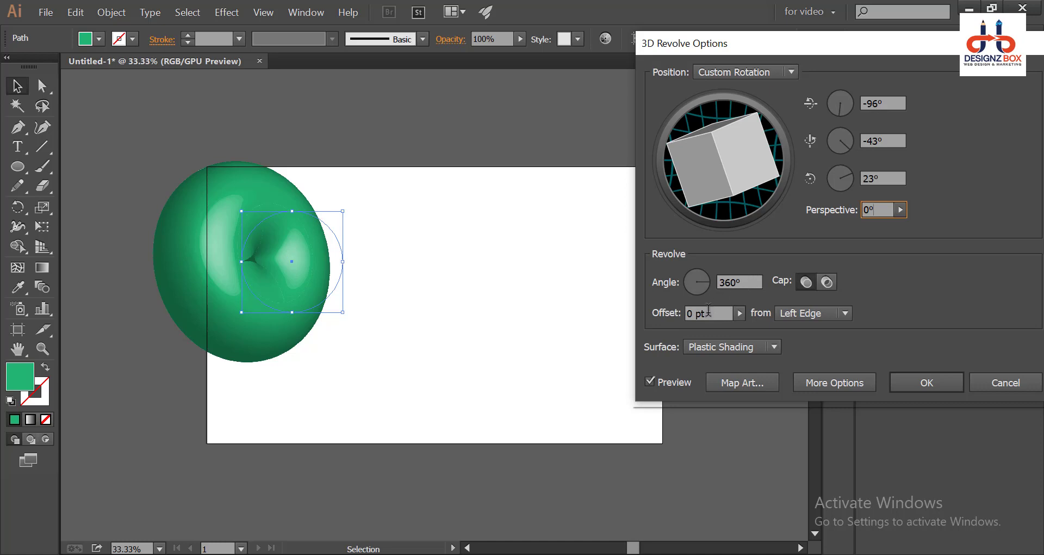
Step: Set the revolve's offset from the left edge to 177 pt
left_click_drag(686, 316, 676, 316)
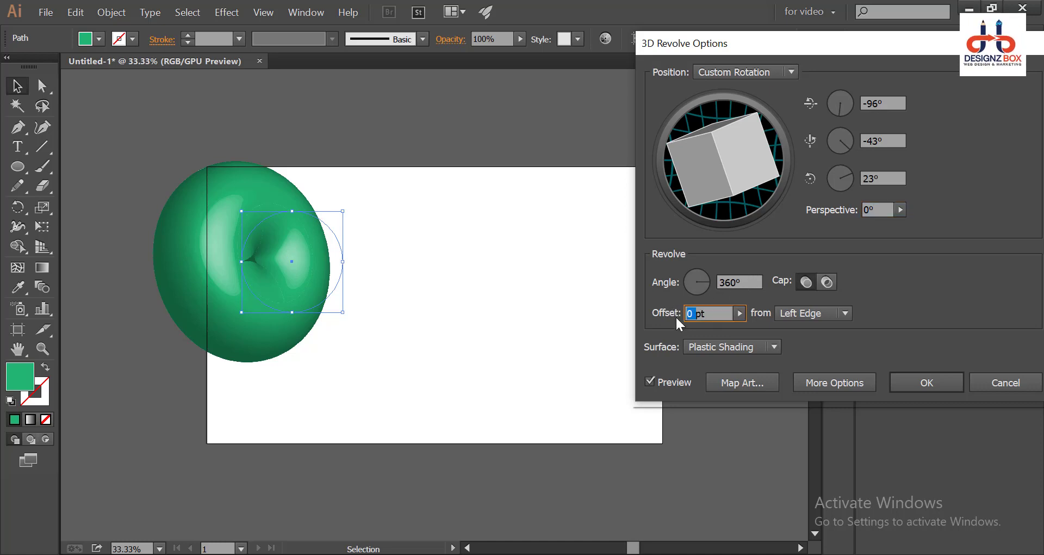
type("1pt77")
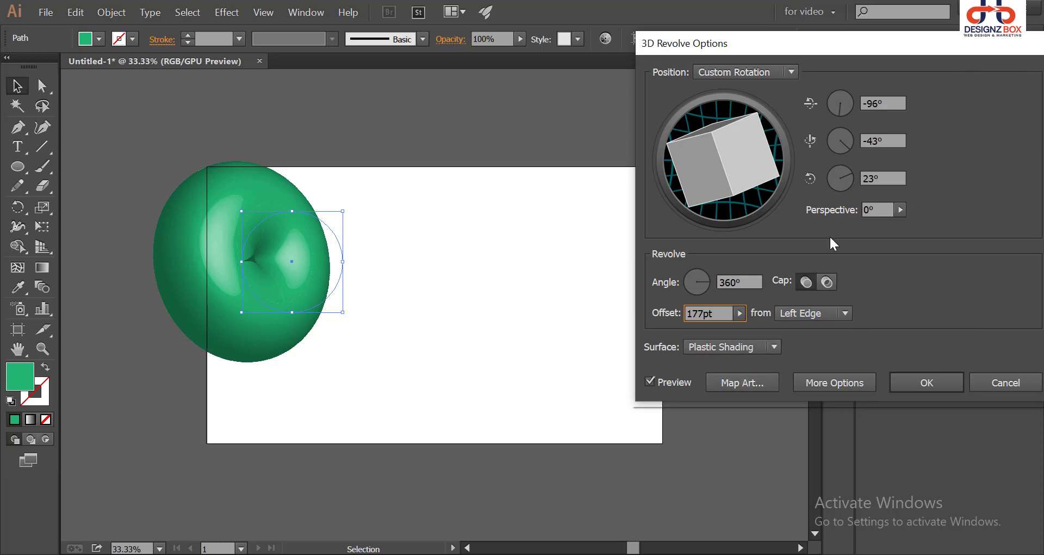
left_click(879, 210)
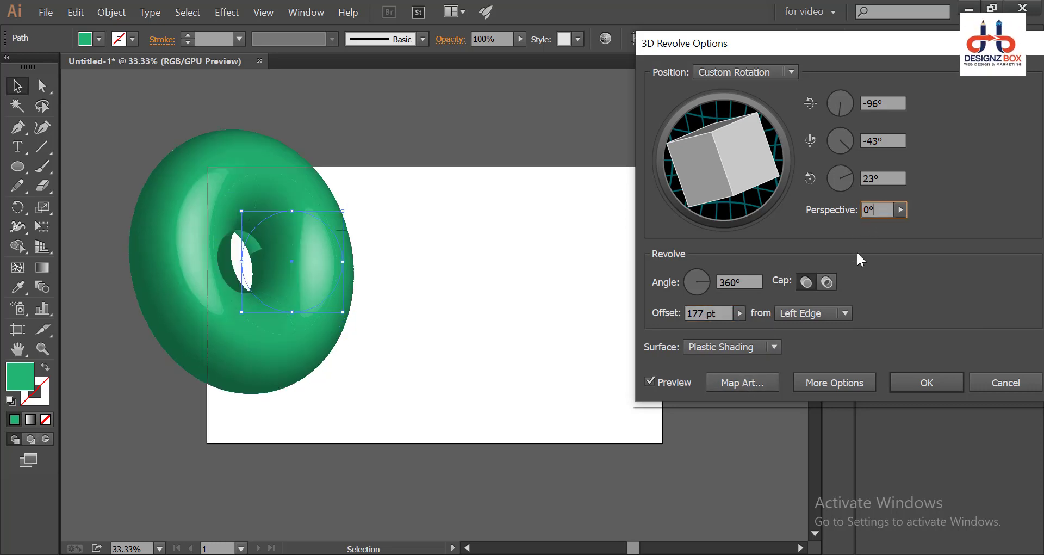
Step: Map the New Symbol 2 artwork onto the revolve's surface and scale it to fit
left_click(753, 383)
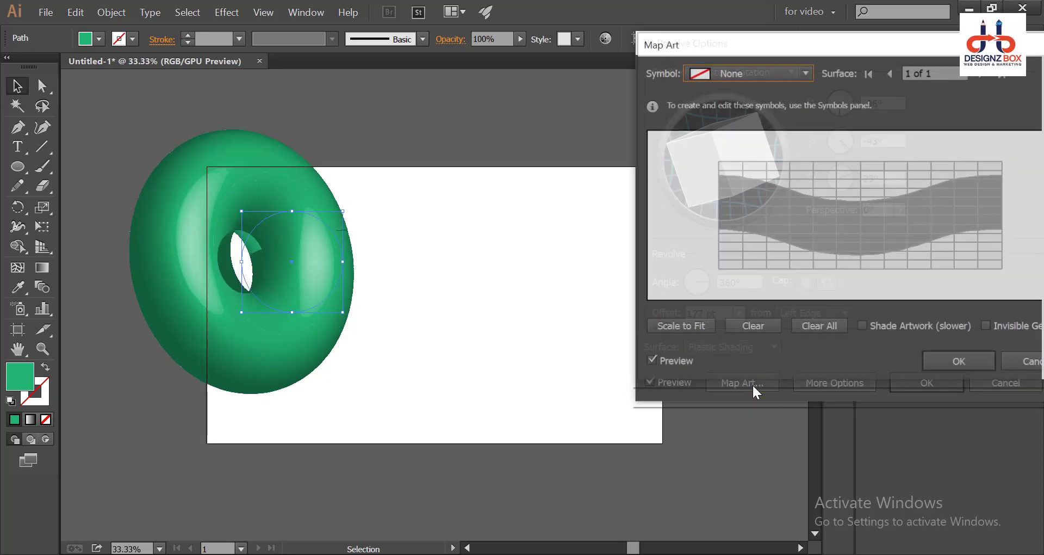
left_click(732, 70)
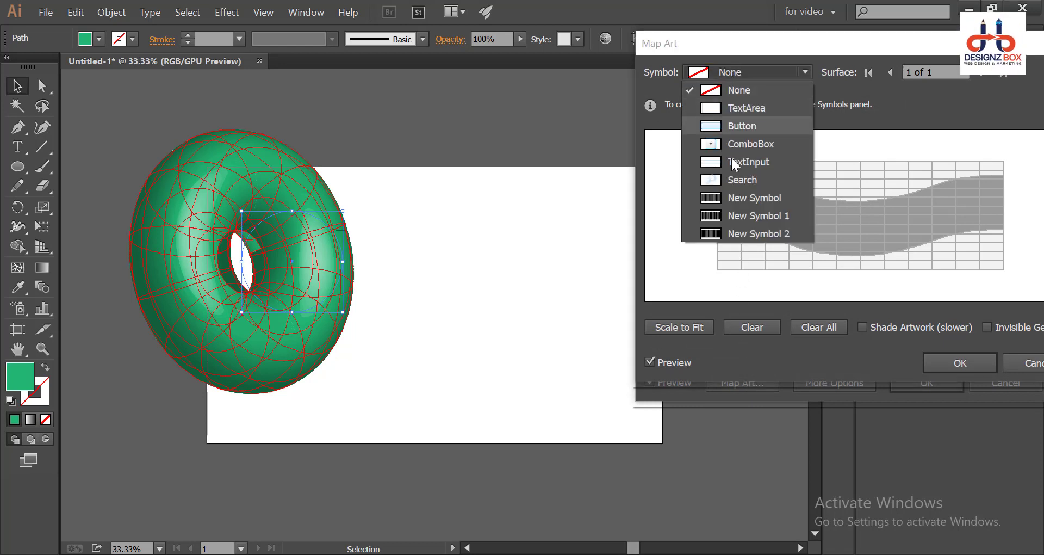
left_click(731, 233)
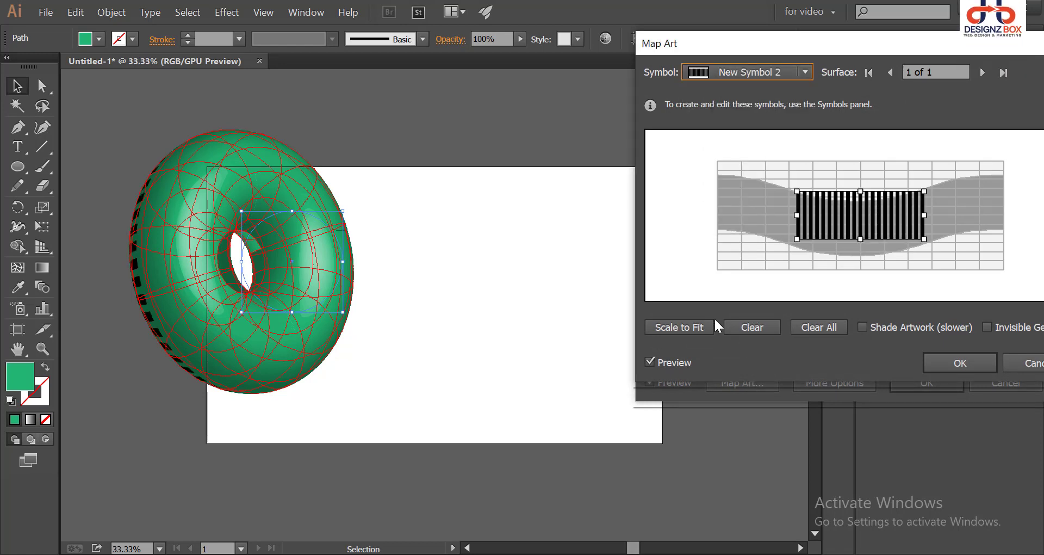
left_click(697, 326)
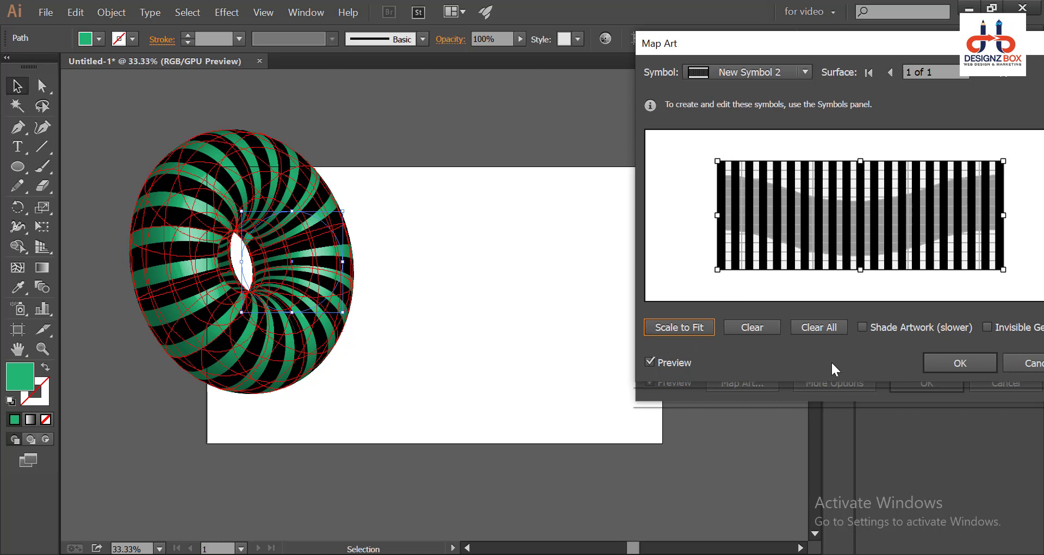
Step: Inset the mapped artwork's left edge slightly and apply the revolve with invisible geometry turned on
left_click(988, 326)
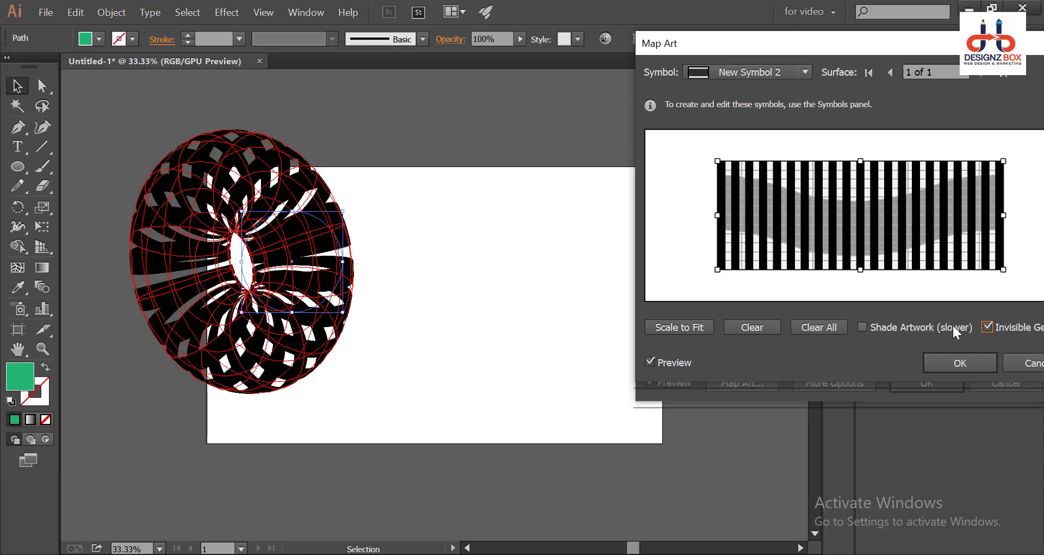
left_click(987, 327)
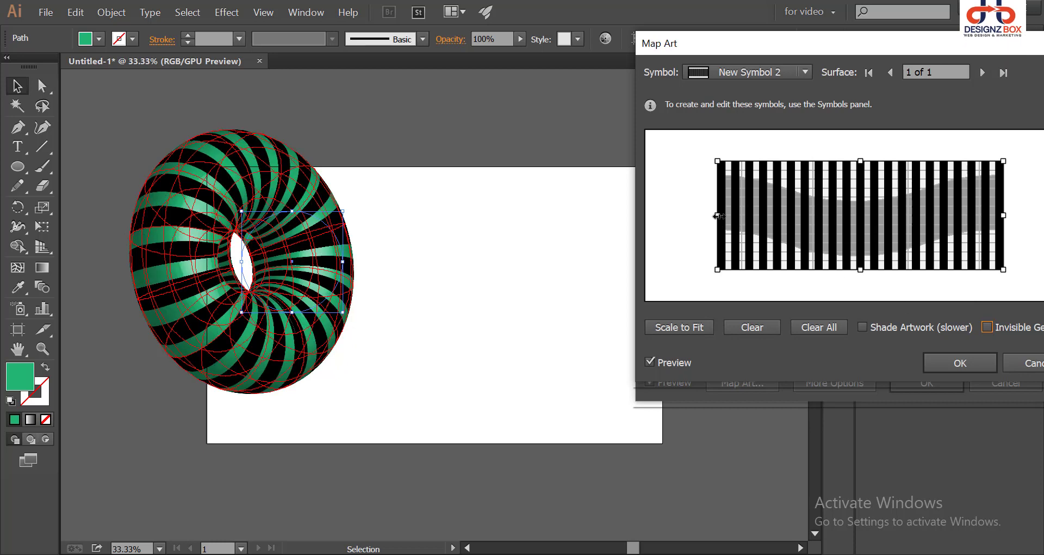
left_click_drag(718, 215, 722, 214)
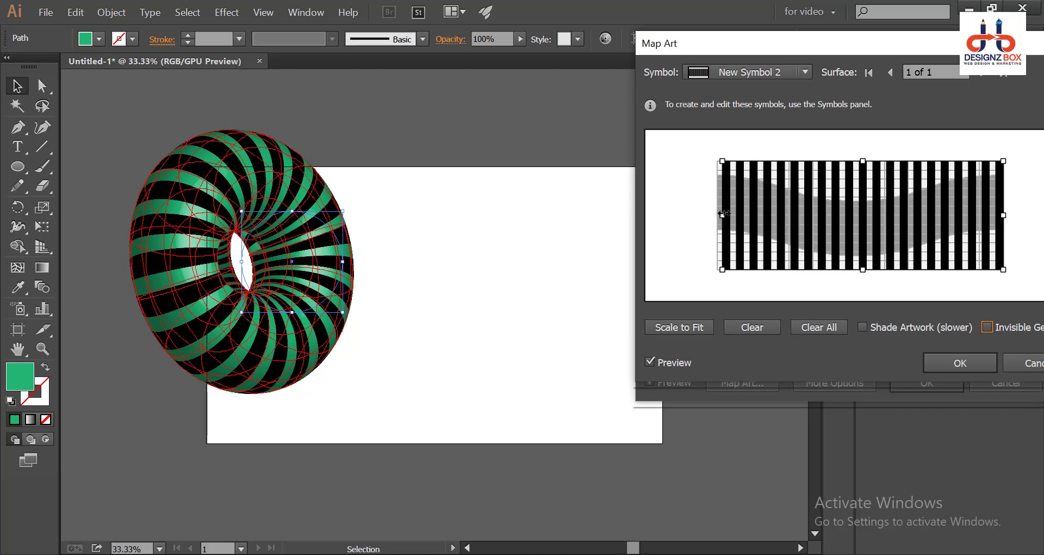
left_click(986, 327)
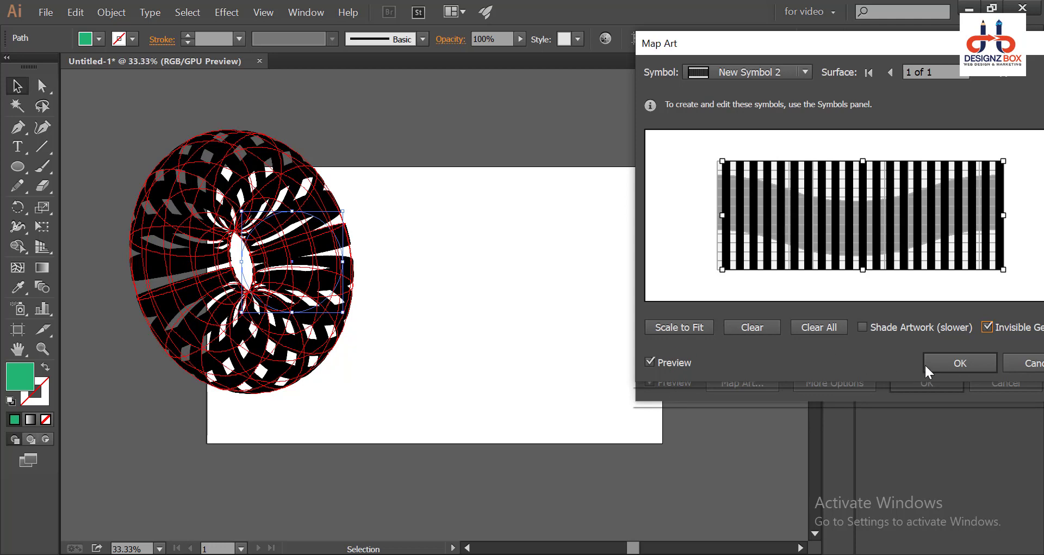
left_click(944, 364)
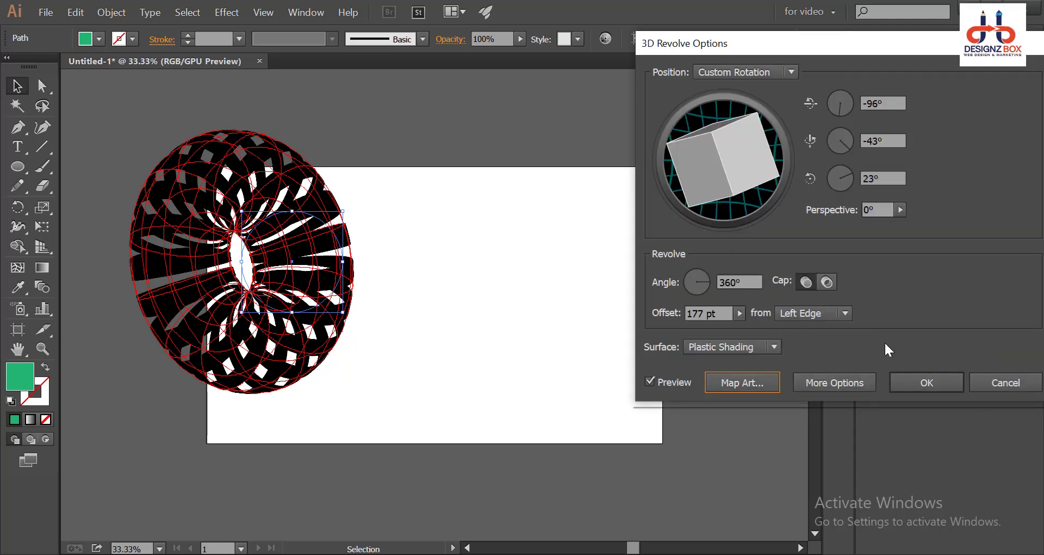
left_click(919, 383)
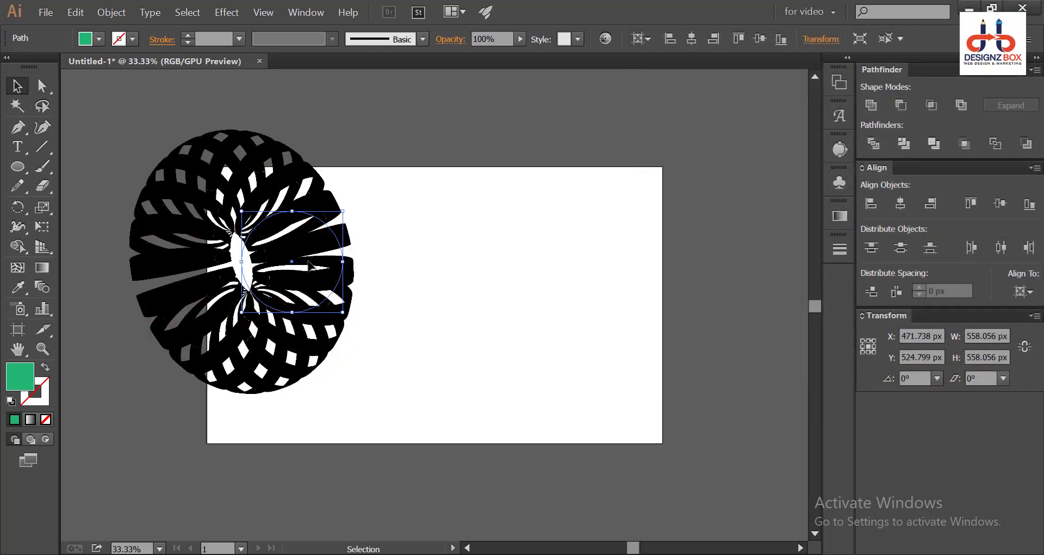
Step: Move the striped torus fully over the artboard and expand its appearance
left_click_drag(433, 296, 434, 296)
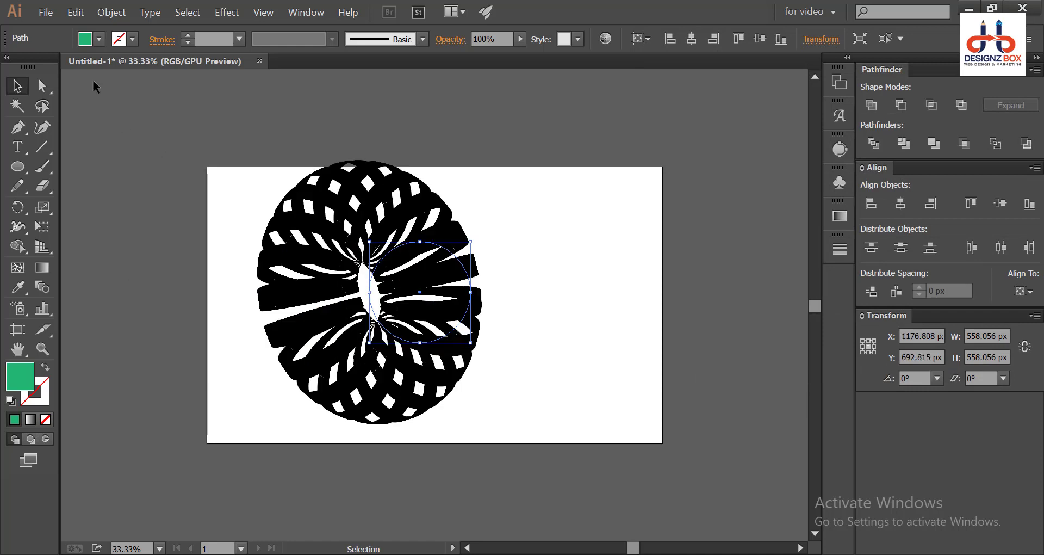
left_click(104, 13)
left_click(124, 191)
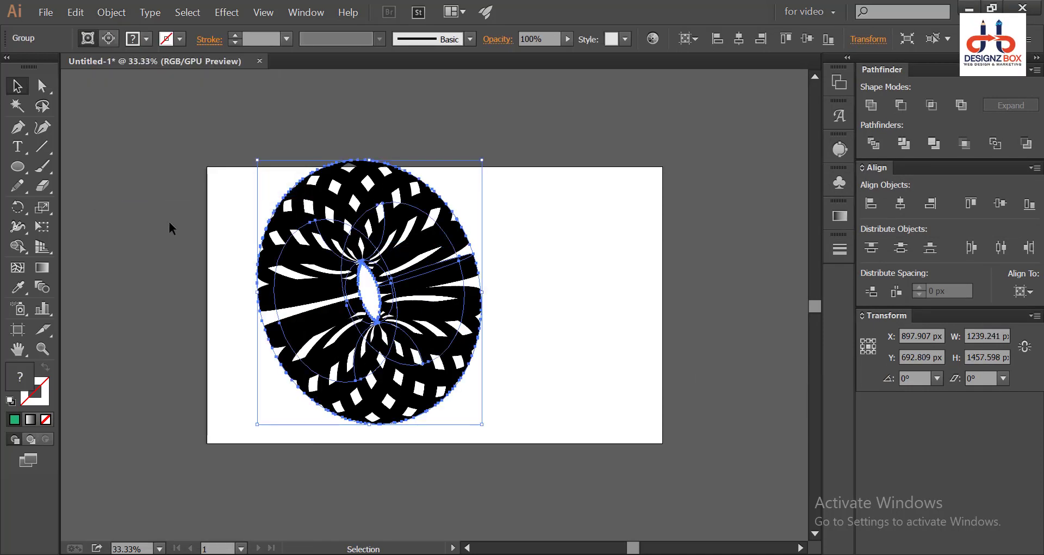
Step: Ungroup the expanded torus twice and release its clip group into separate stripe groups
right_click(300, 245)
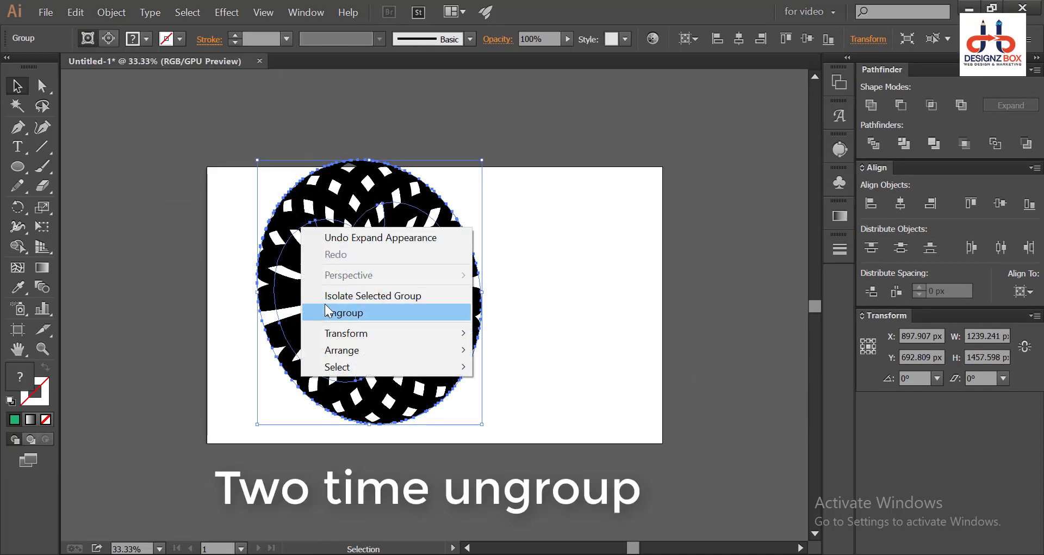
left_click(326, 312)
right_click(311, 219)
left_click(348, 309)
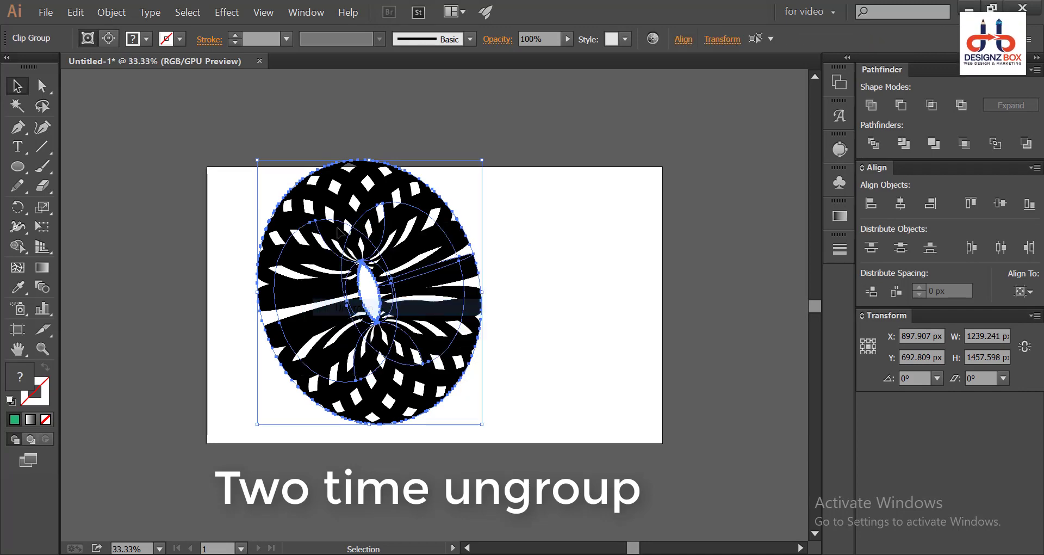
right_click(339, 230)
left_click(370, 297)
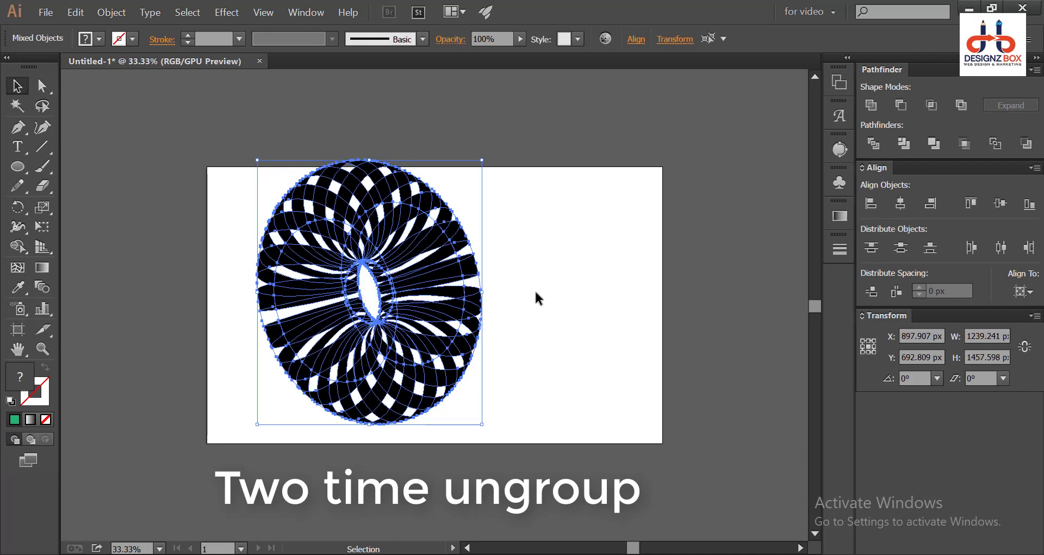
Step: Delete the overlapping rear stripe groups that cross the torus's visible front stripes
left_click(642, 283)
left_click(312, 275)
key("Delete")
left_click(277, 257)
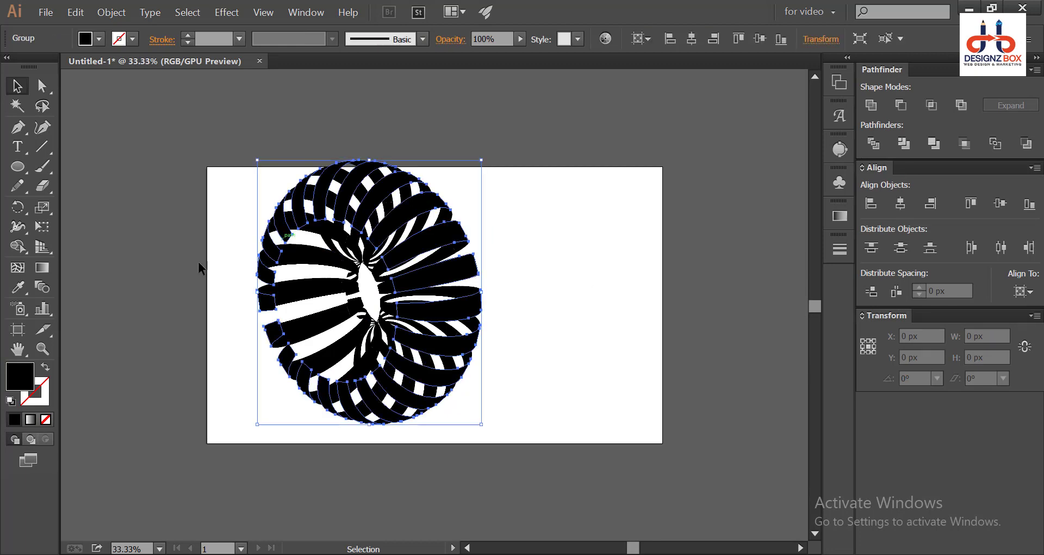
key("Delete")
left_click(354, 235)
key("Delete")
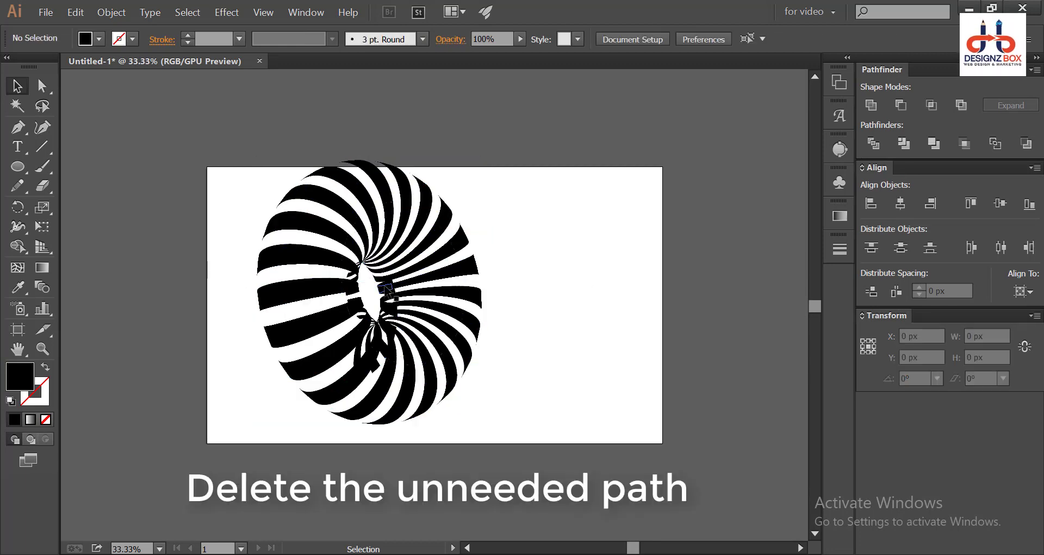
Step: Delete the remaining unneeded stripe pieces around the edges of the torus's central hole
left_click(385, 286)
key("Delete")
scroll(374, 319, "up", 2)
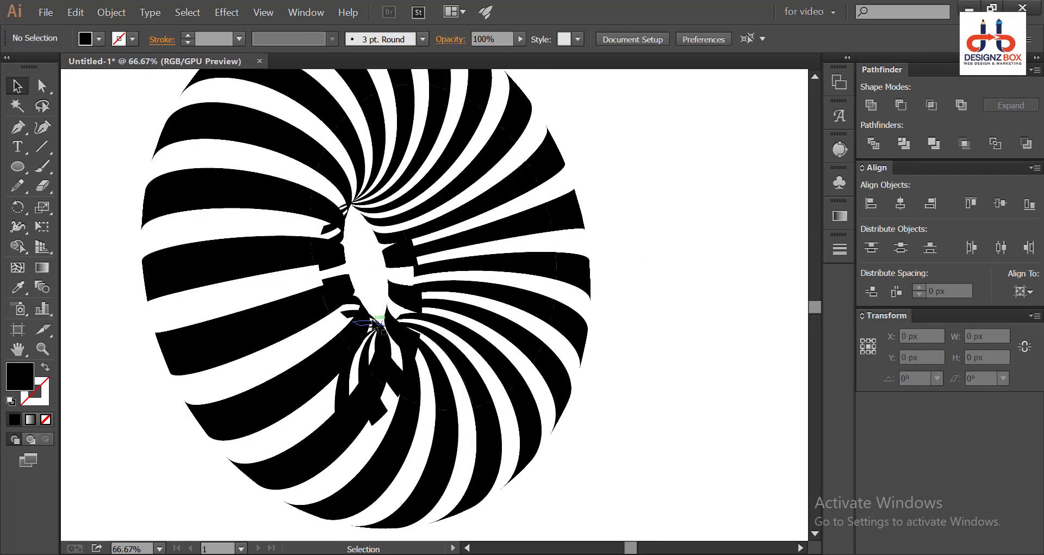
left_click(373, 322)
key("Delete")
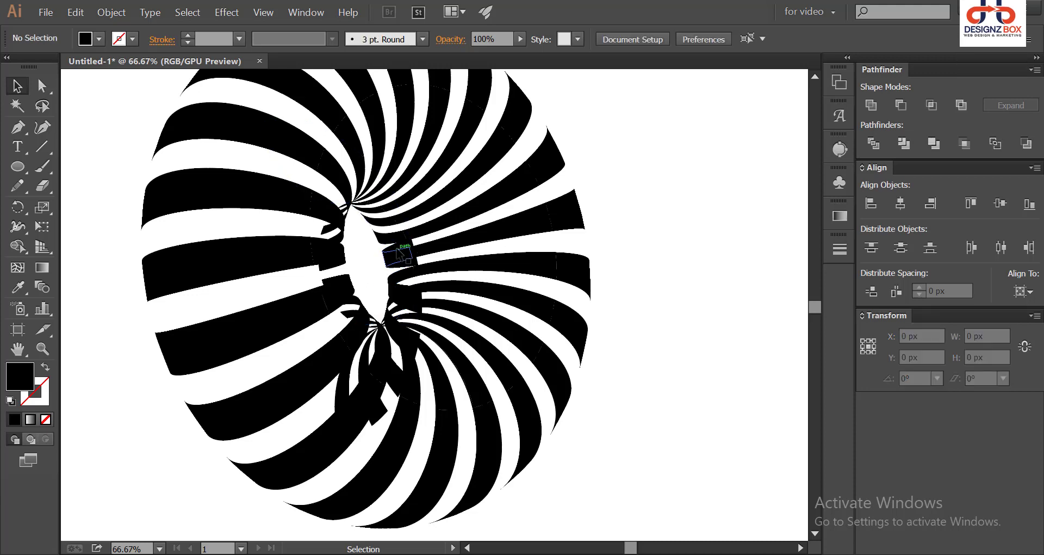
left_click(401, 253)
key("Delete")
left_click(338, 240)
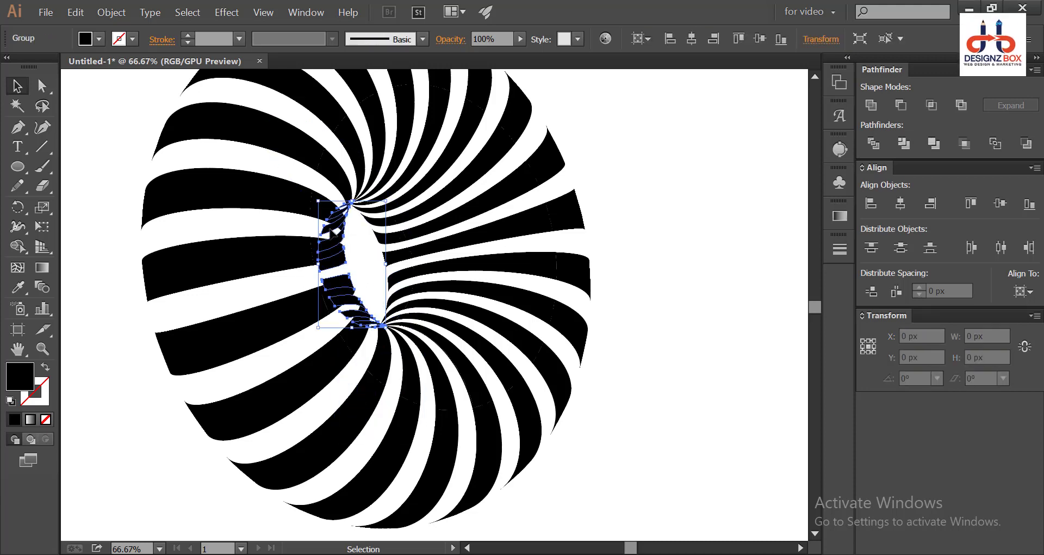
key("Delete")
scroll(336, 321, "down", 2)
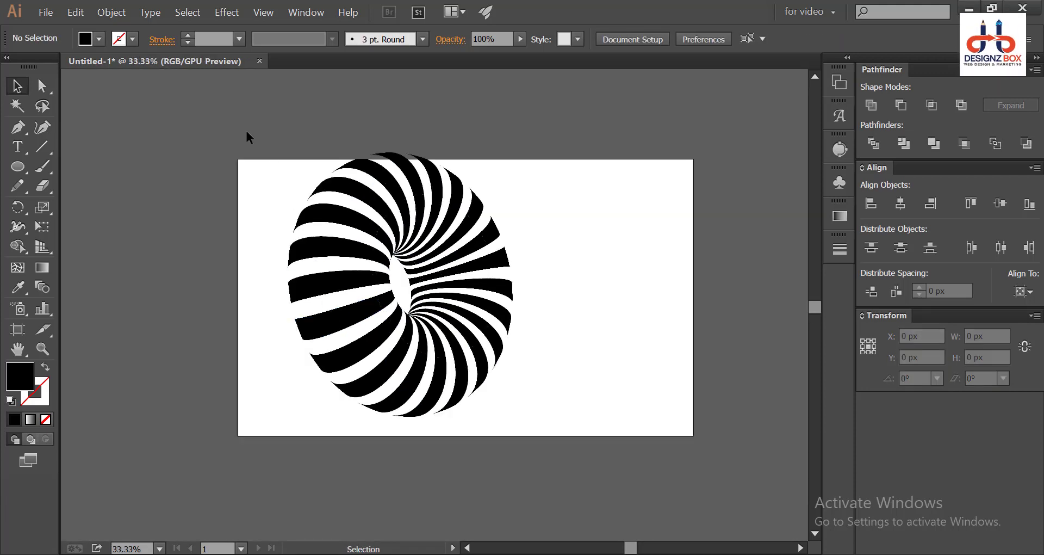
Step: Select the whole torus to reveal its stray outlines and delete the unfilled line on its left side
left_click_drag(558, 420, 557, 419)
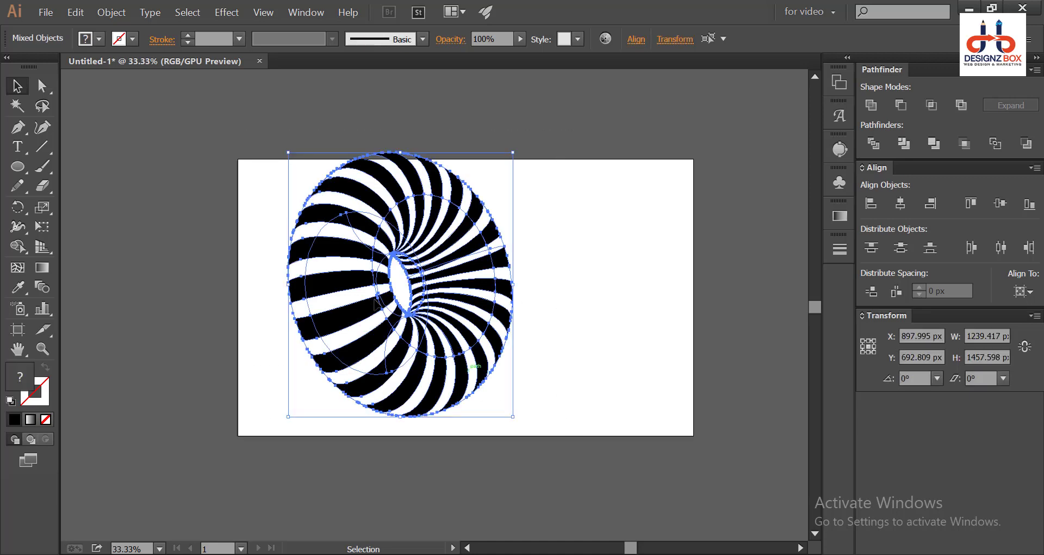
left_click(287, 159)
left_click(322, 233)
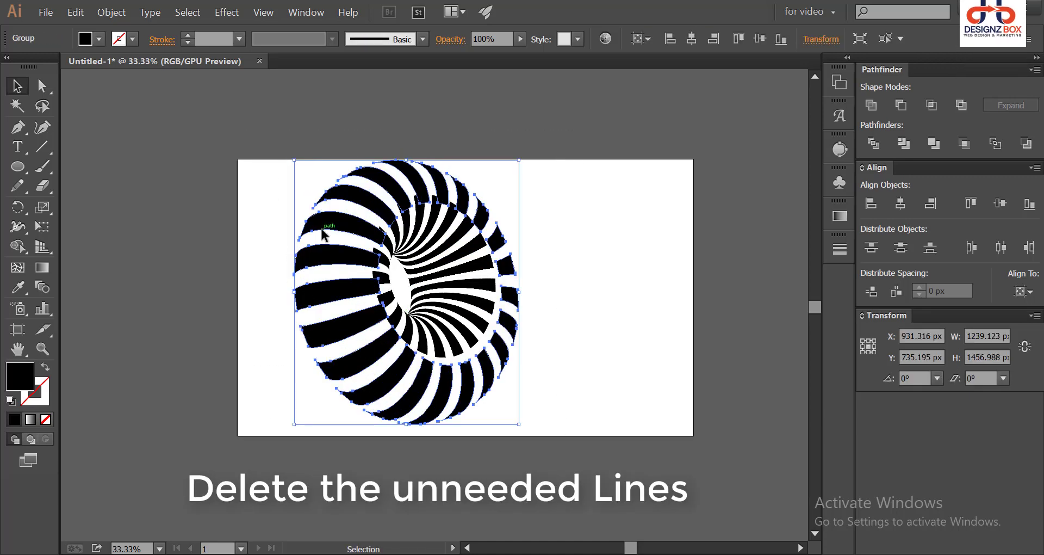
key("Delete")
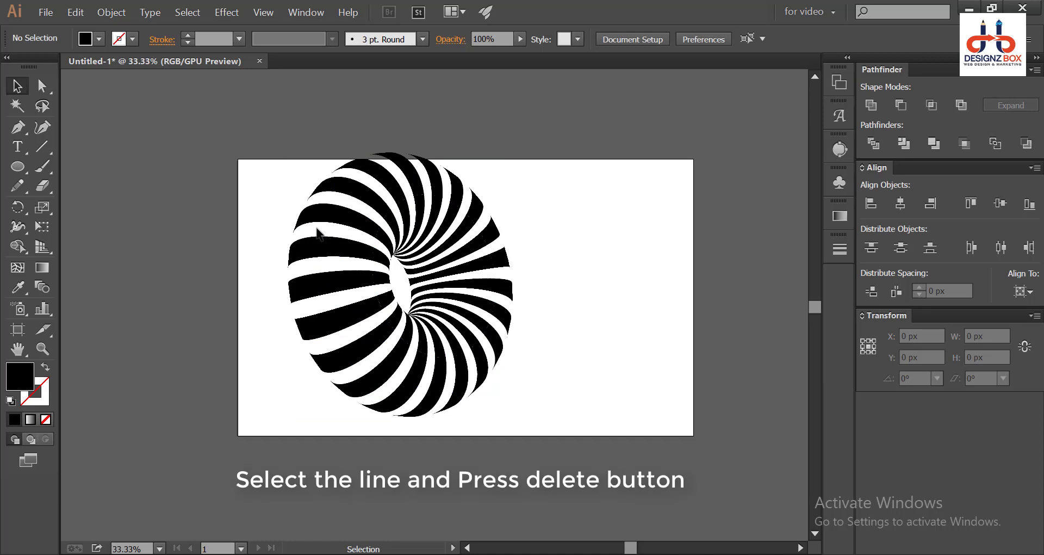
left_click(324, 233)
key("Delete")
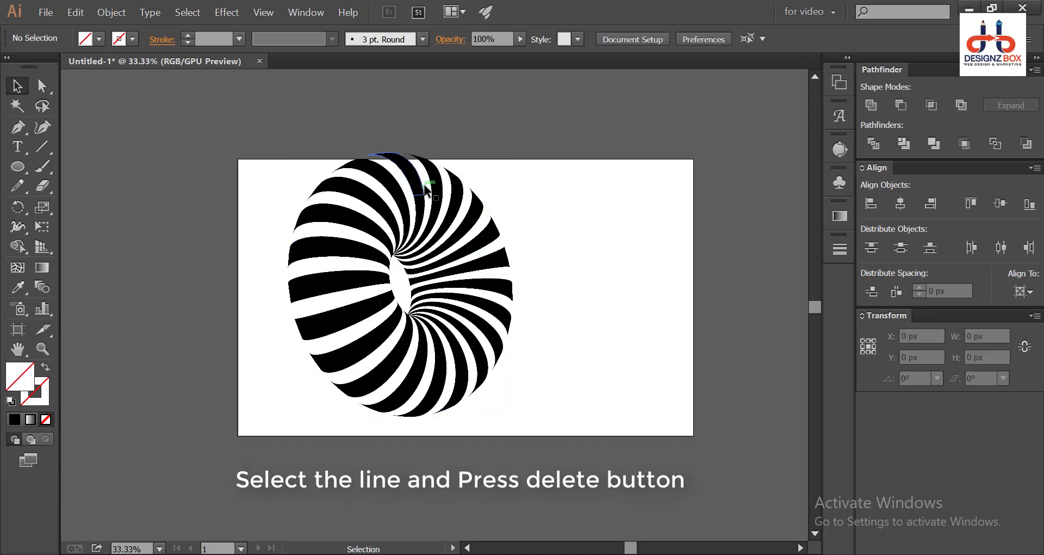
Step: Undo the accidental stripe move and delete the stray line running toward the top of the central hole
left_click_drag(424, 184, 429, 193)
key("ctrl+z")
left_click(624, 317)
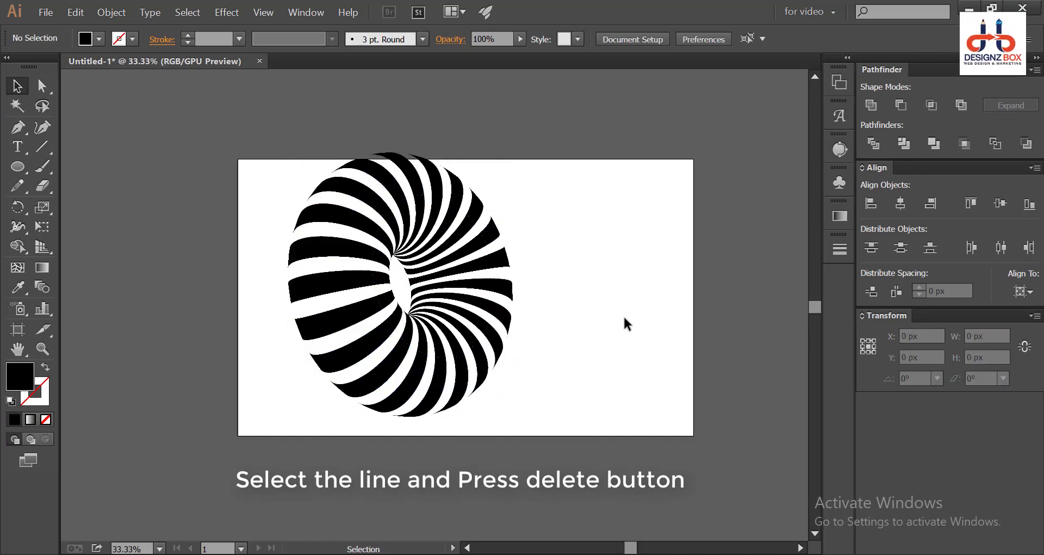
left_click(361, 234)
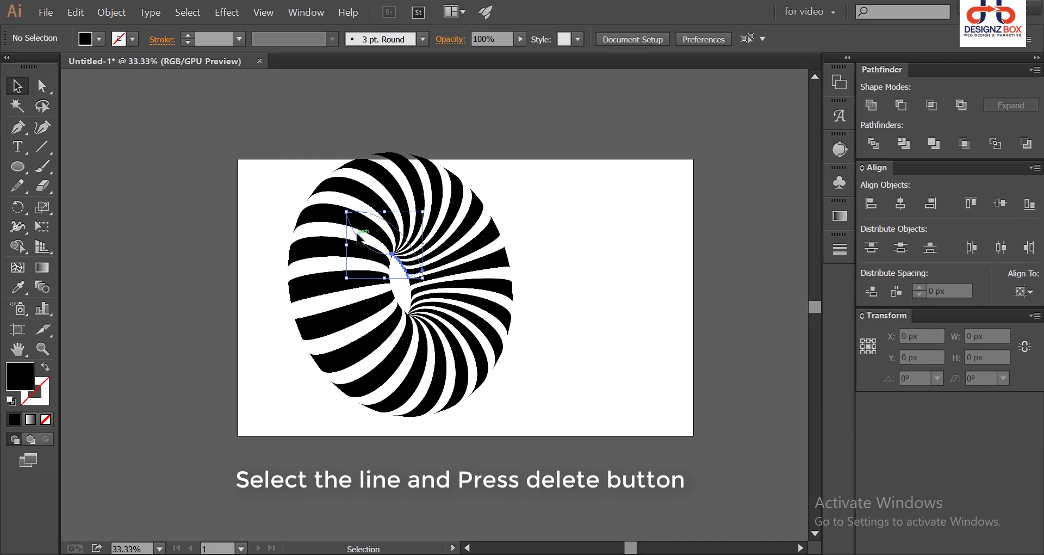
key("Delete")
Step: Select the whole torus and check it for remaining stray lines around the central hole
left_click_drag(559, 447, 558, 448)
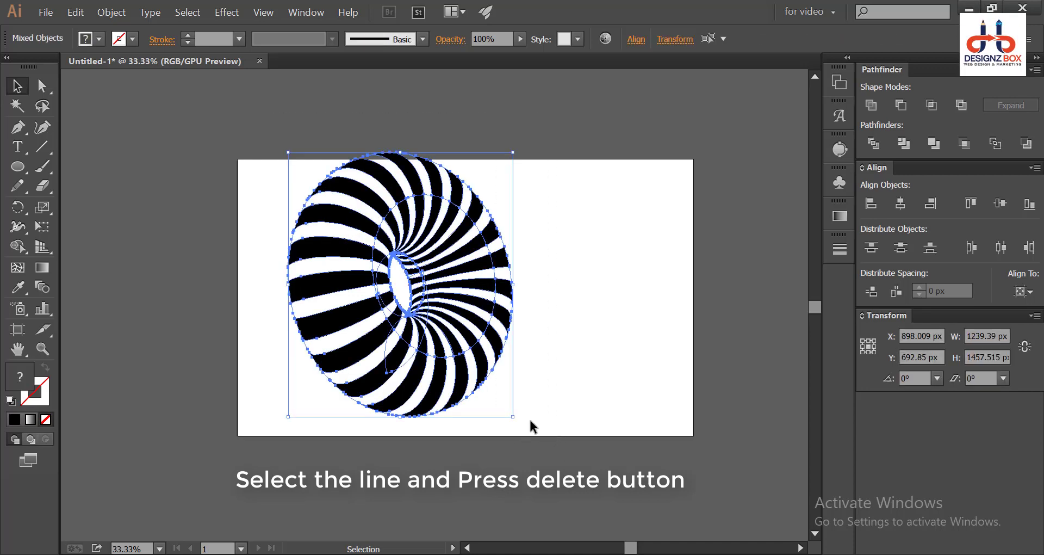
left_click(530, 419)
left_click(393, 353)
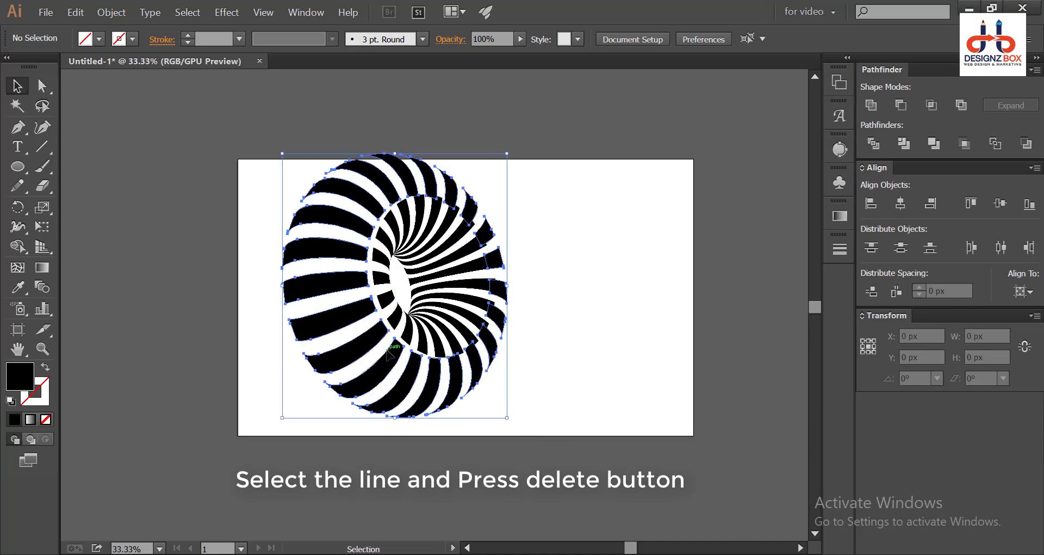
key("ctrl")
left_click_drag(250, 159, 595, 414)
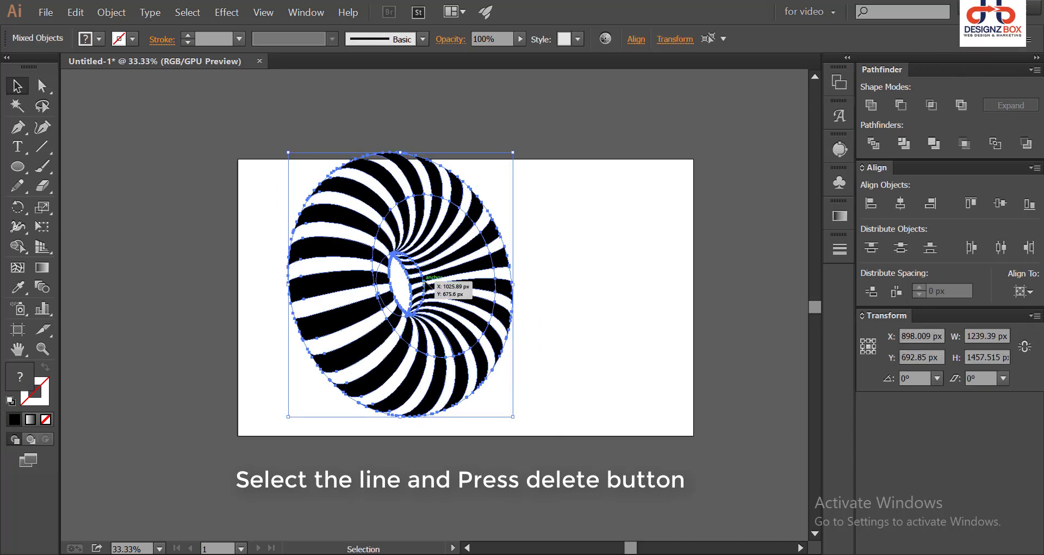
left_click(528, 282)
left_click(415, 294)
left_click(276, 299)
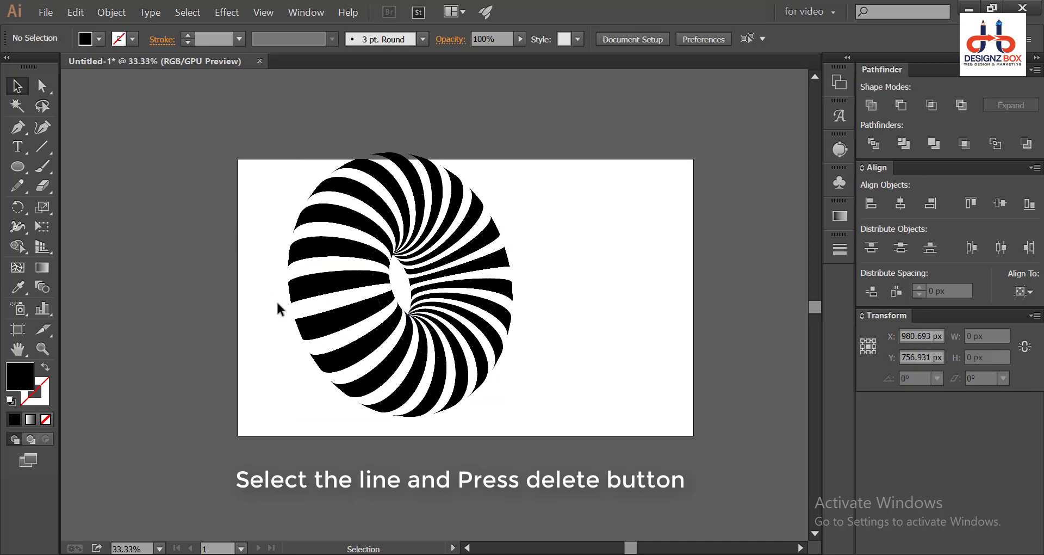
scroll(366, 325, "up", 3)
left_click(408, 278)
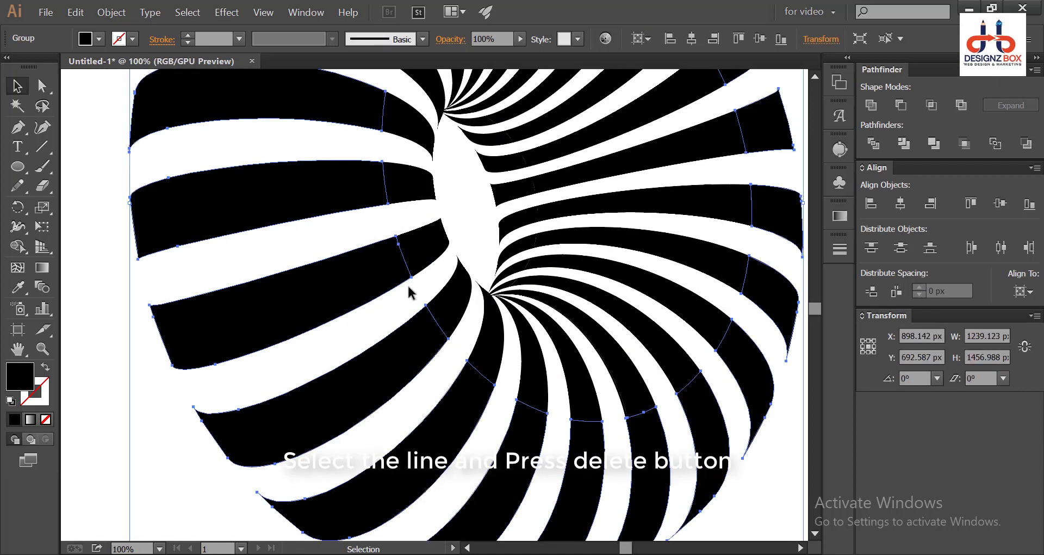
scroll(408, 283, "down", 2)
scroll(411, 293, "down", 1)
key("v")
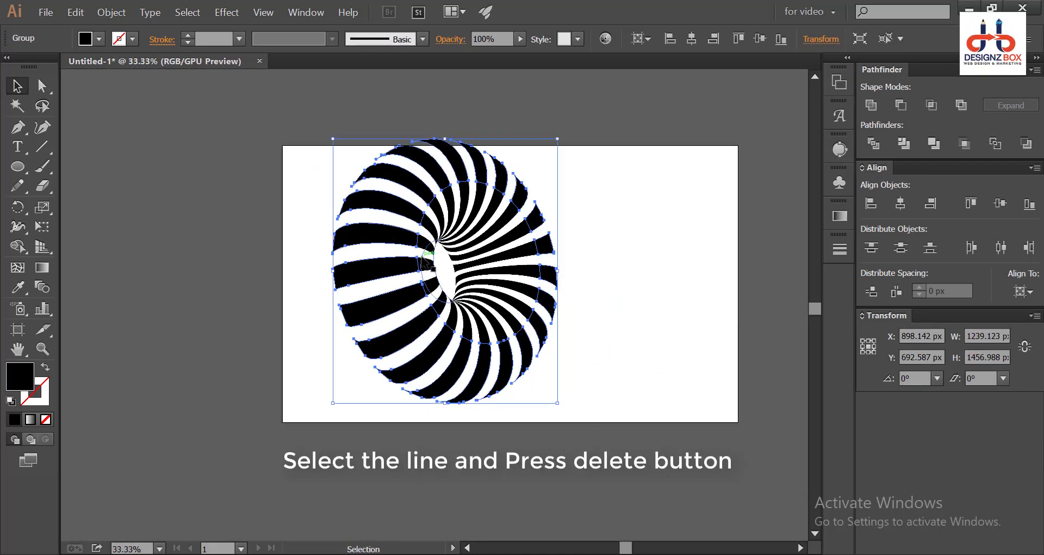
key("Delete")
key("ctrl+z")
Step: Delete the stray unfilled line beside the left edge of the torus's central hole
left_click(422, 309)
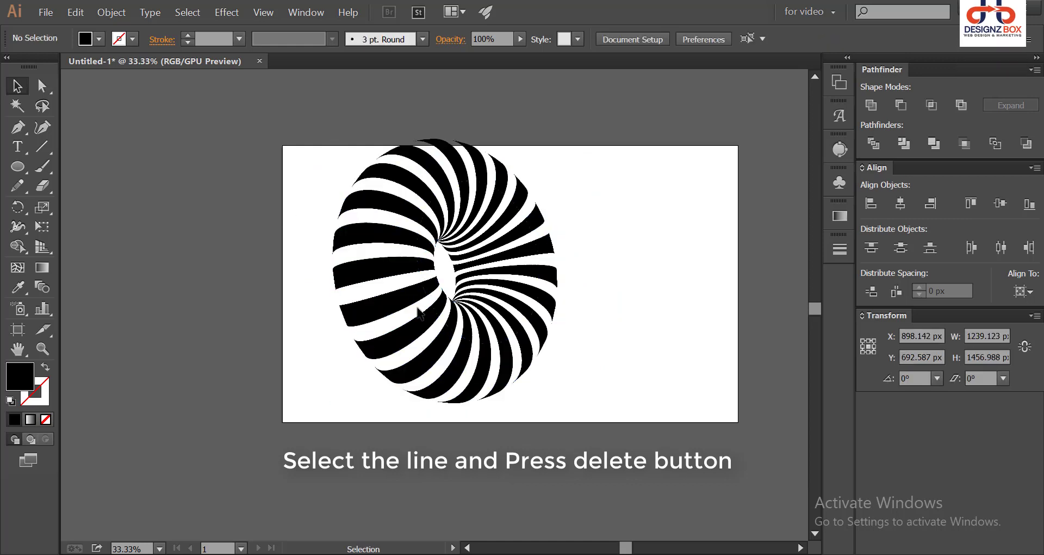
left_click(426, 284)
key("Delete")
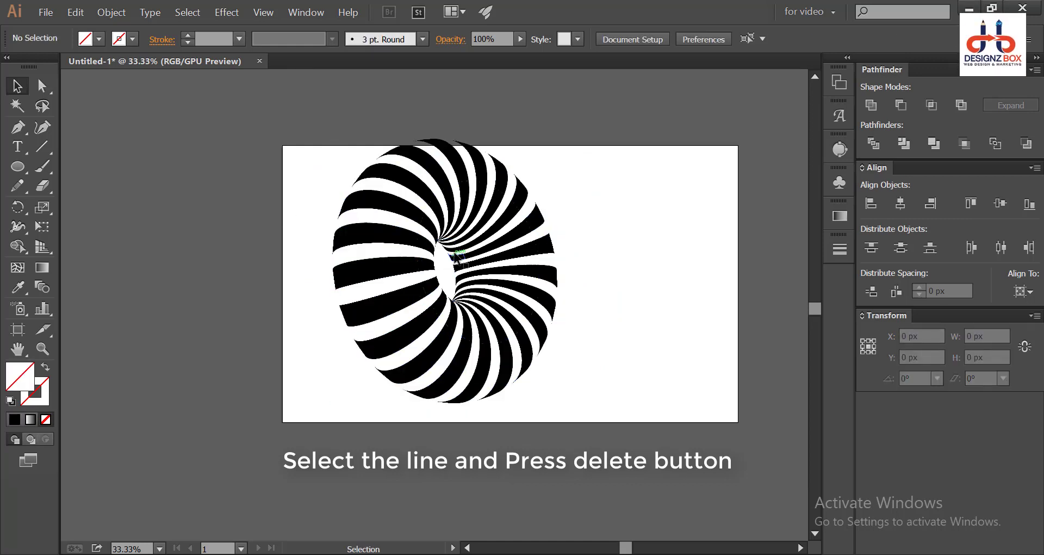
Step: Delete the stray unfilled lines running through the stripes on the torus's right side
left_click(544, 285)
key("Delete")
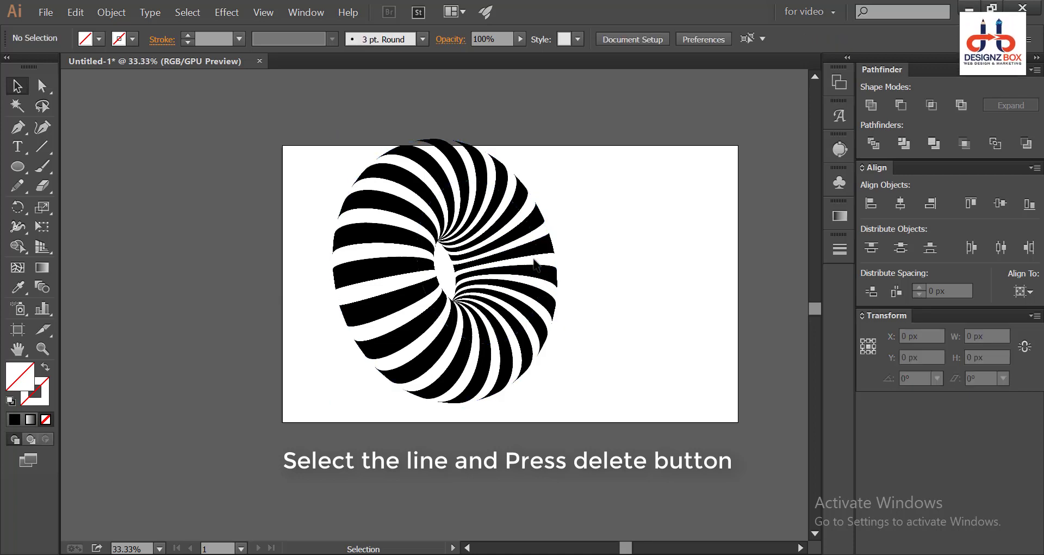
left_click(537, 263)
key("Delete")
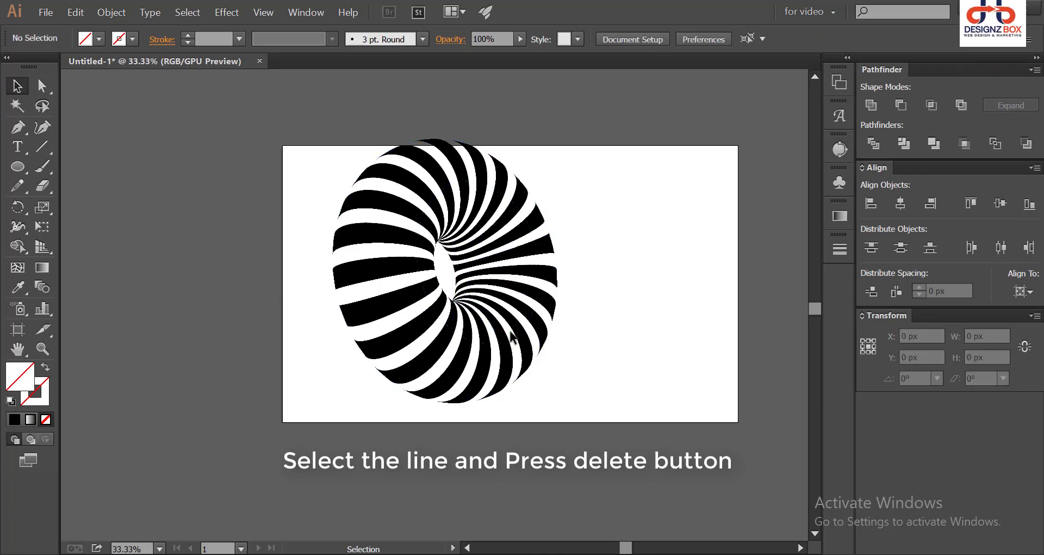
left_click(514, 339)
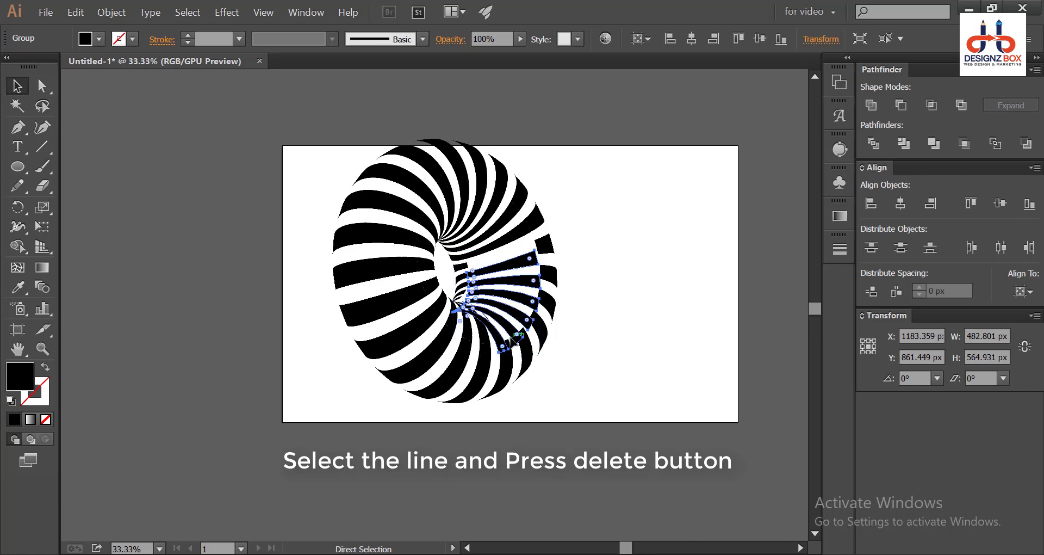
key("Delete")
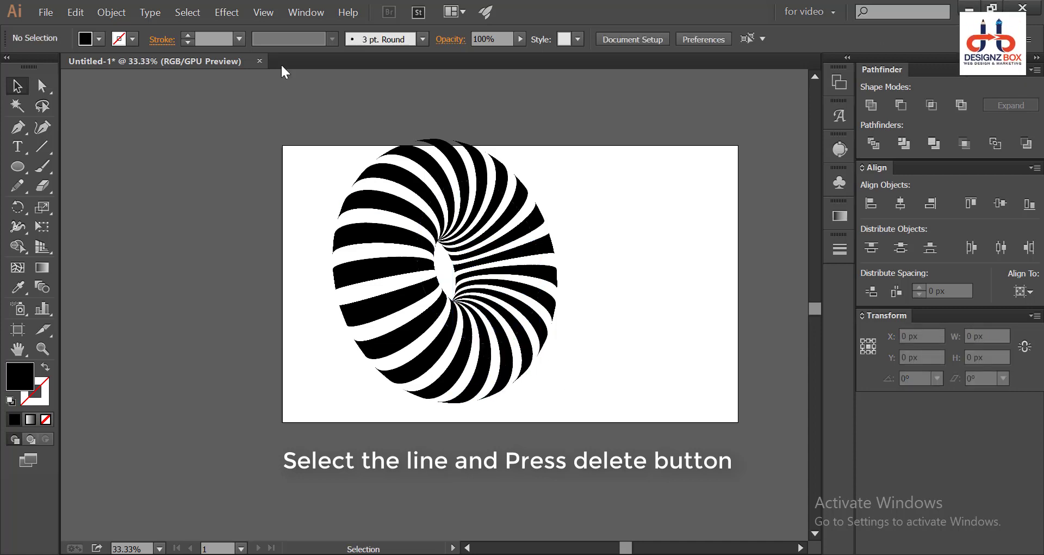
Step: Select everything to reveal the leftover outlines and delete the stray unfilled path beside the central hole's lower right edge
key("ctrl+a")
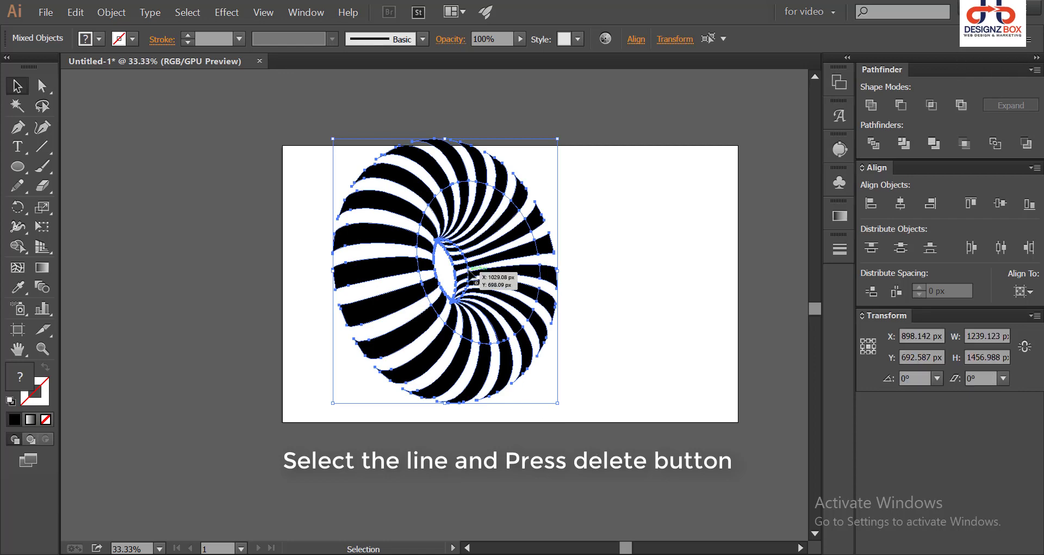
left_click(629, 303)
scroll(469, 274, "up", 2)
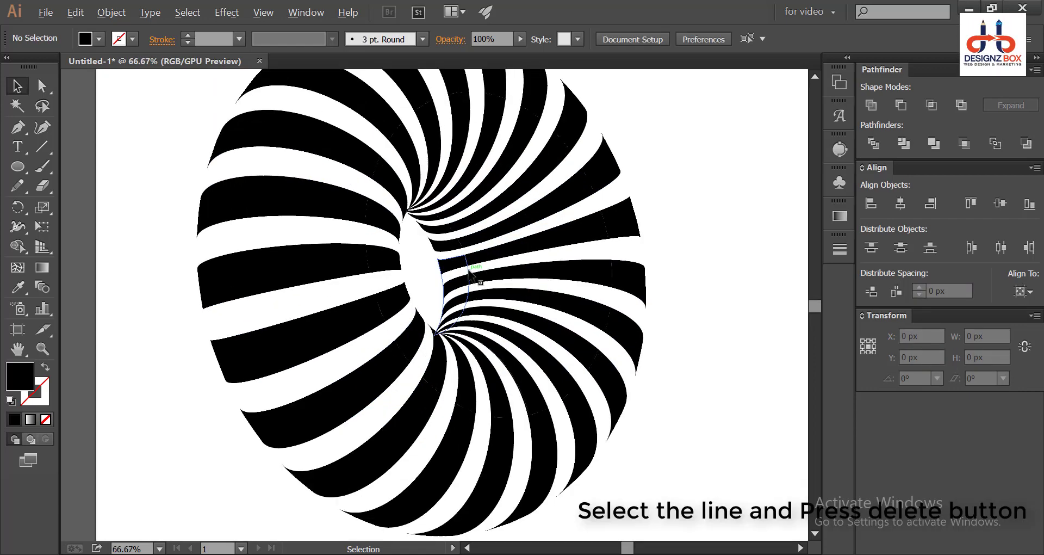
left_click(464, 275)
key("Delete")
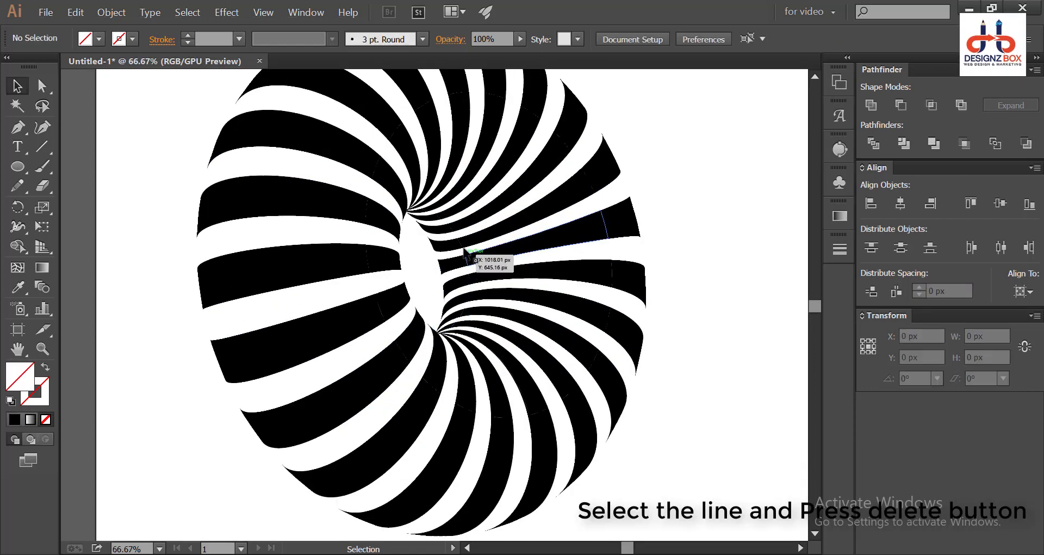
Step: Undo the accidental stripe deletion and delete the remaining unfilled paths around the upper right and left of the central hole
left_click(463, 251)
key("Delete")
key("ctrl+z")
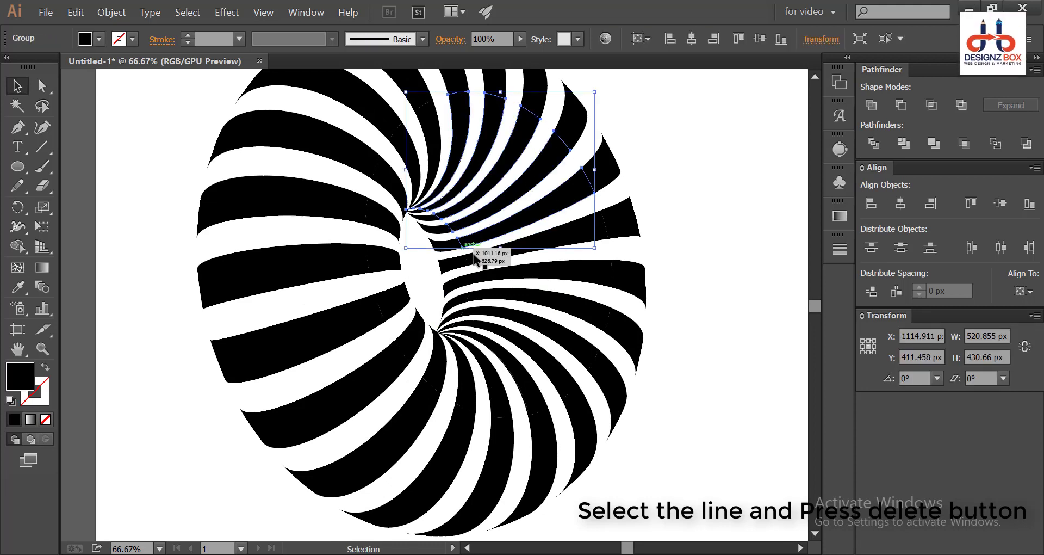
left_click(454, 254)
left_click(464, 253)
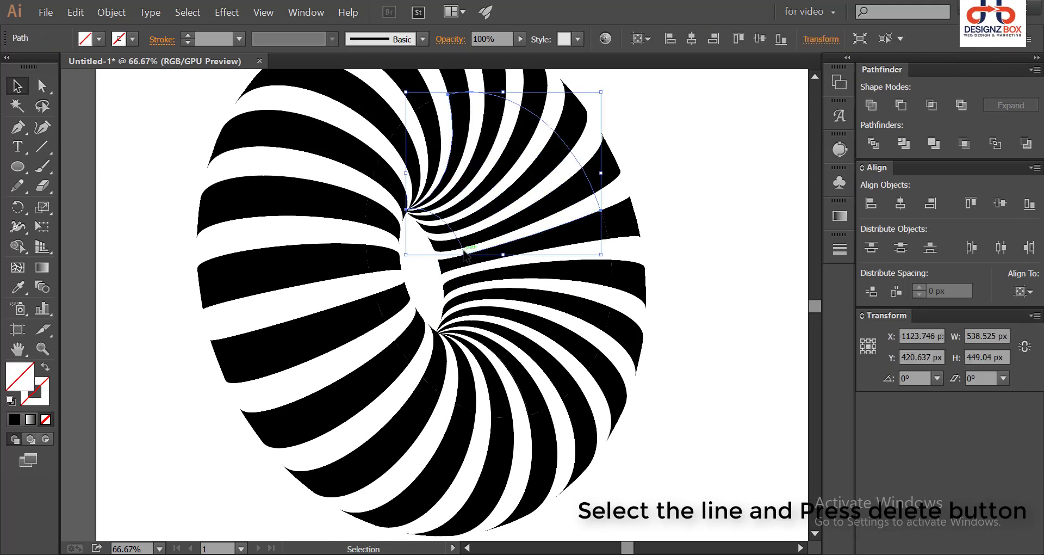
key("Delete")
left_click(460, 238)
key("Delete")
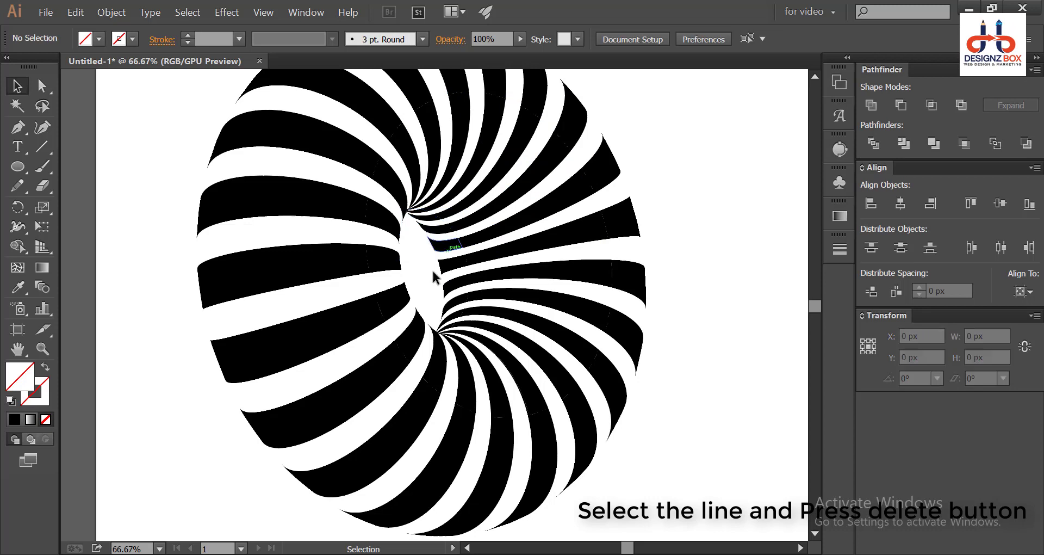
left_click(374, 226)
key("Delete")
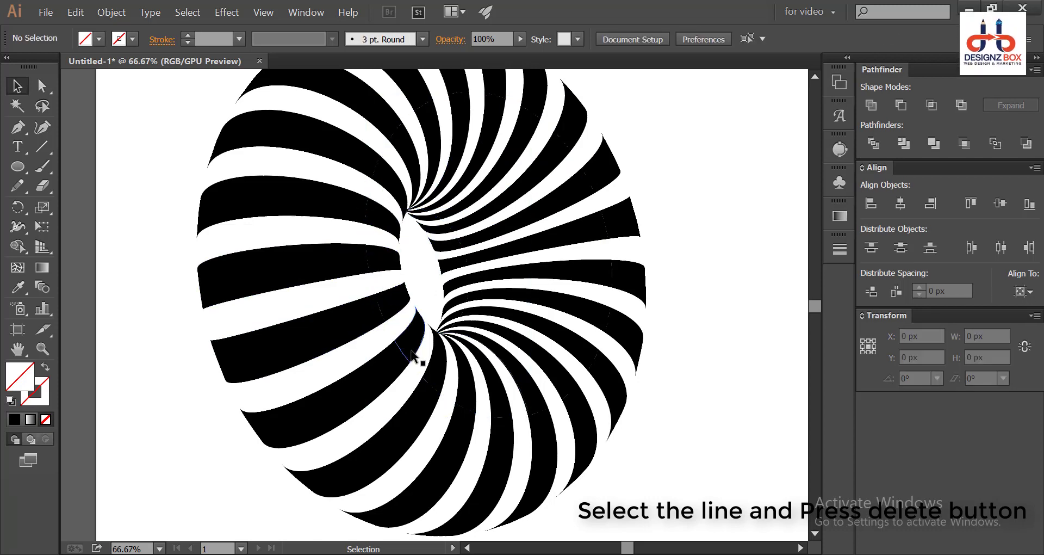
Step: Select all the torus stripes as one group and scale it down to about 1055 × 1240 px
key("ctrl+minus")
key("ctrl+minus")
left_click_drag(245, 128, 644, 448)
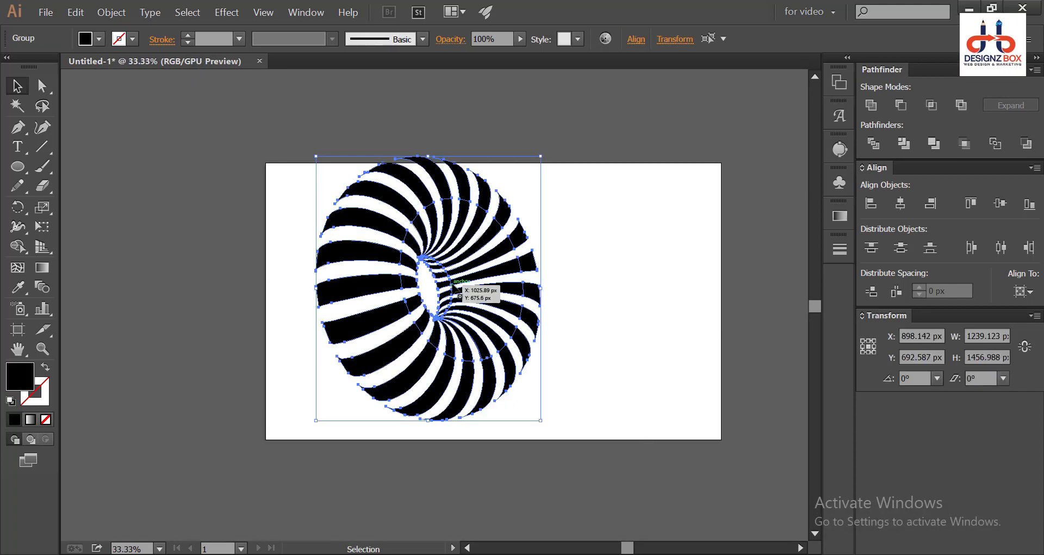
left_click(624, 255)
left_click_drag(288, 123, 567, 439)
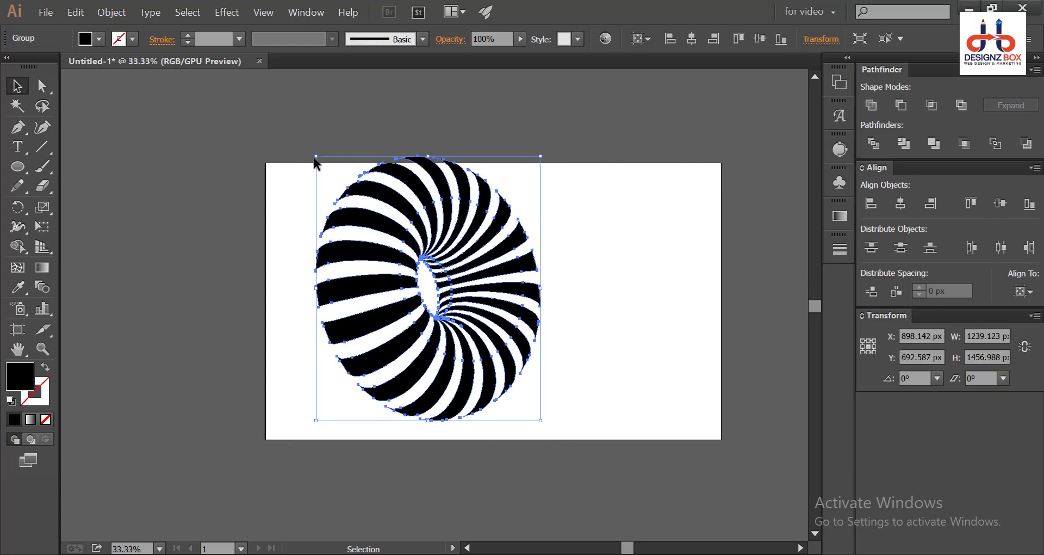
left_click_drag(315, 156, 331, 173)
left_click(290, 195)
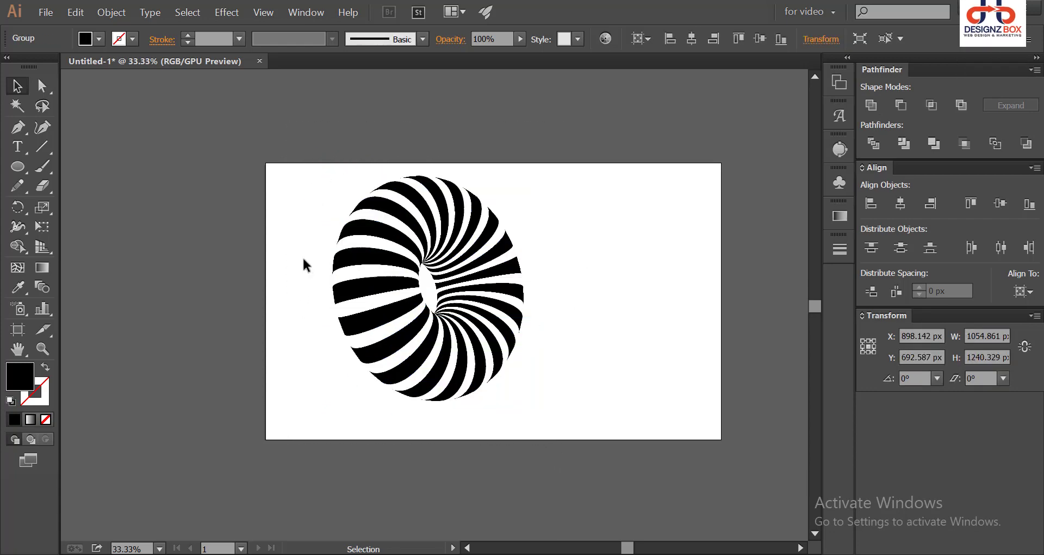
Step: Move the torus off the artboard, beyond its upper left corner
left_click_drag(359, 261, 122, 143)
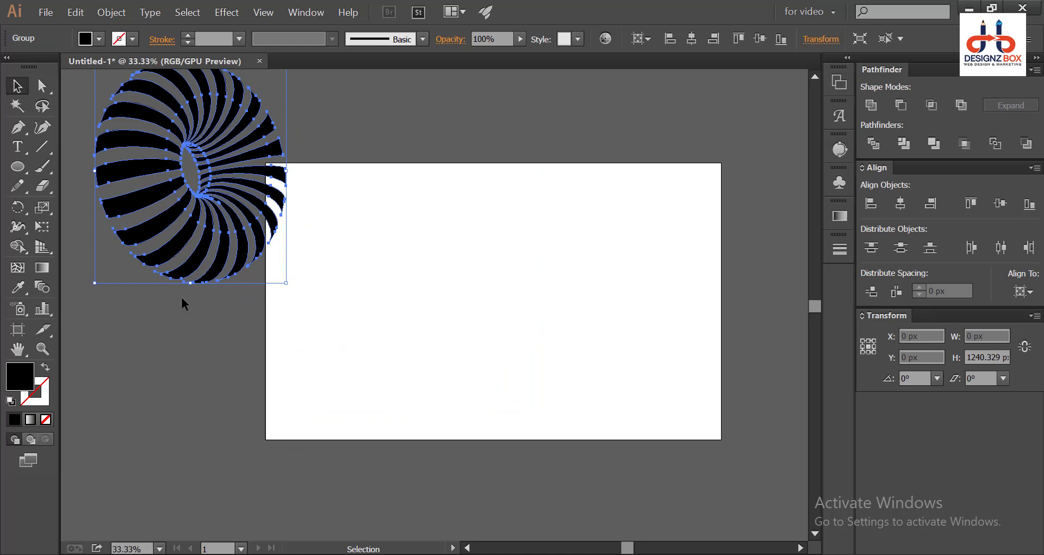
left_click(281, 387)
left_click_drag(201, 231, 163, 198)
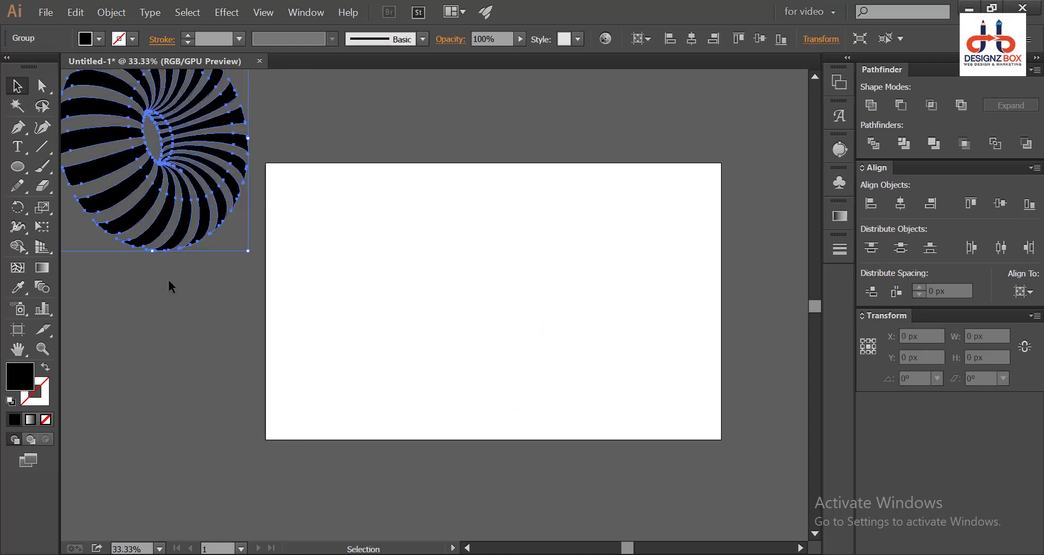
left_click(168, 280)
Step: Draw a black 2514 × 1526 px rectangle that covers the whole artboard
left_click(22, 165)
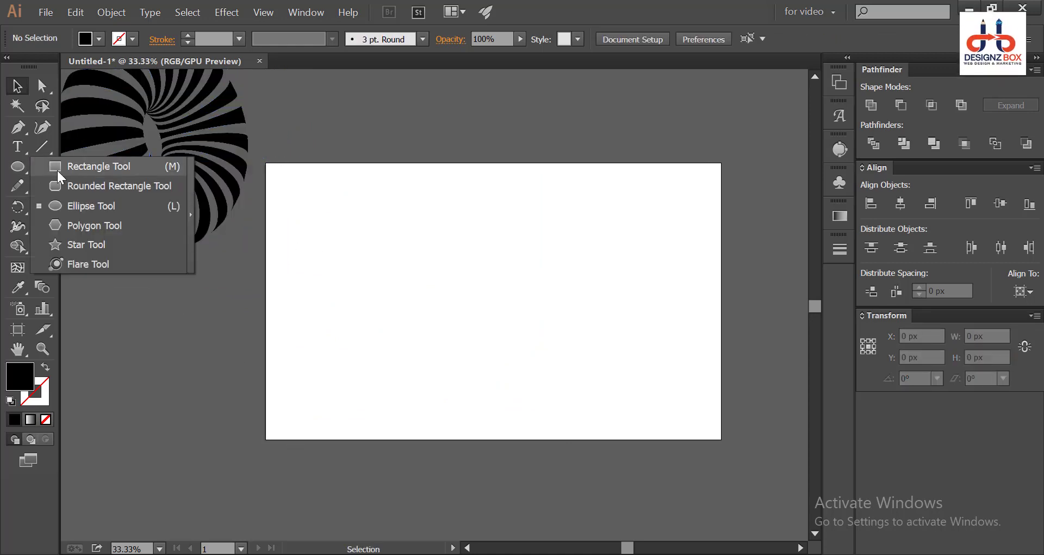
left_click(89, 172)
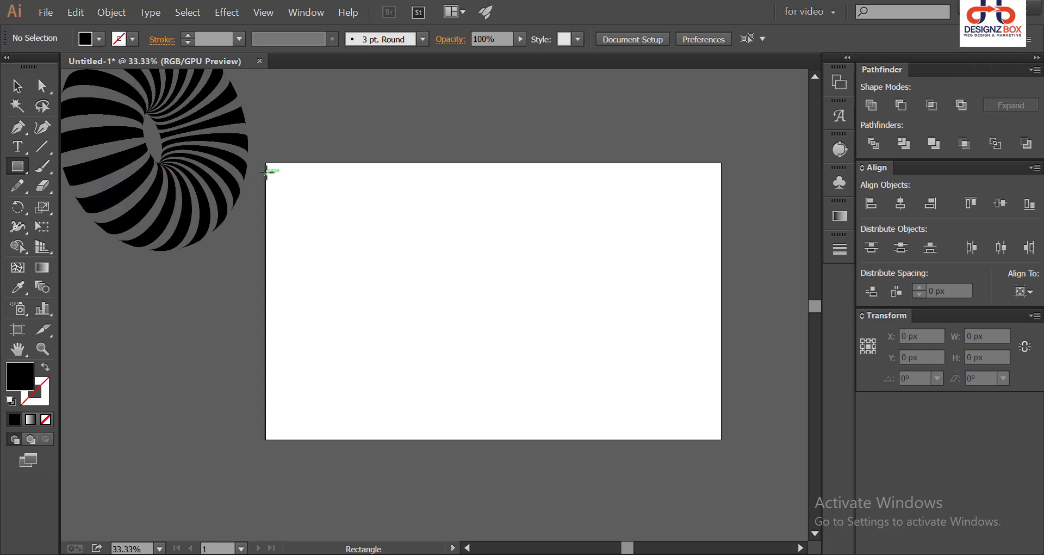
mouse_move(453, 350)
left_mouse_down()
mouse_move(650, 432)
mouse_move(721, 438)
left_mouse_up()
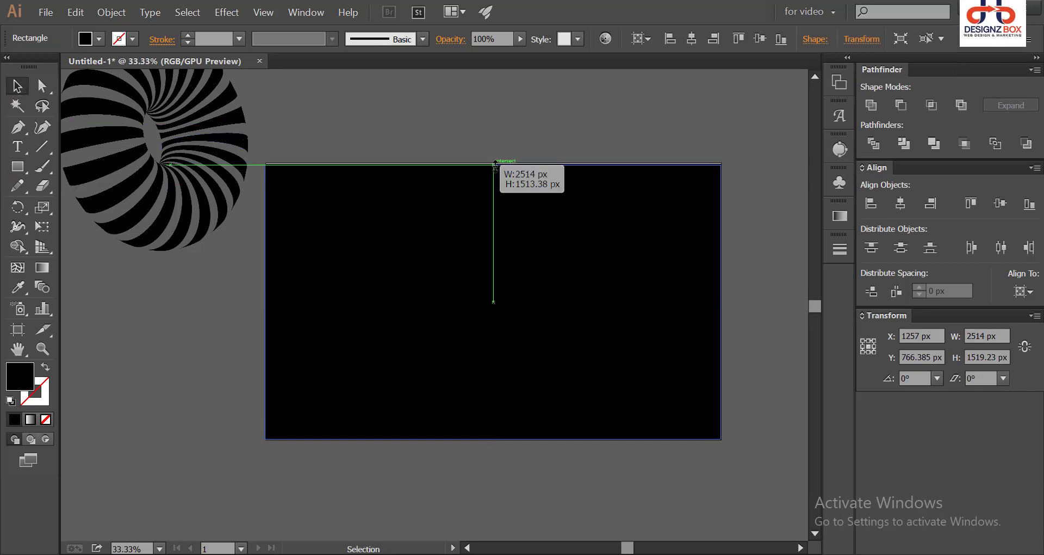
left_click(458, 141)
left_click(588, 417)
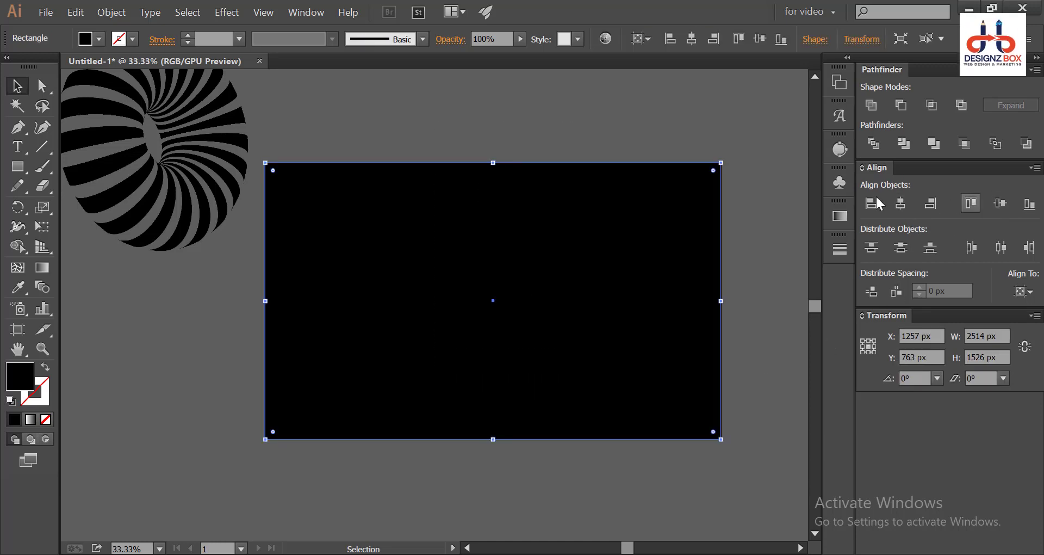
Step: Select the torus and display the document's colour swatches
key("a")
key("ctrl+equal")
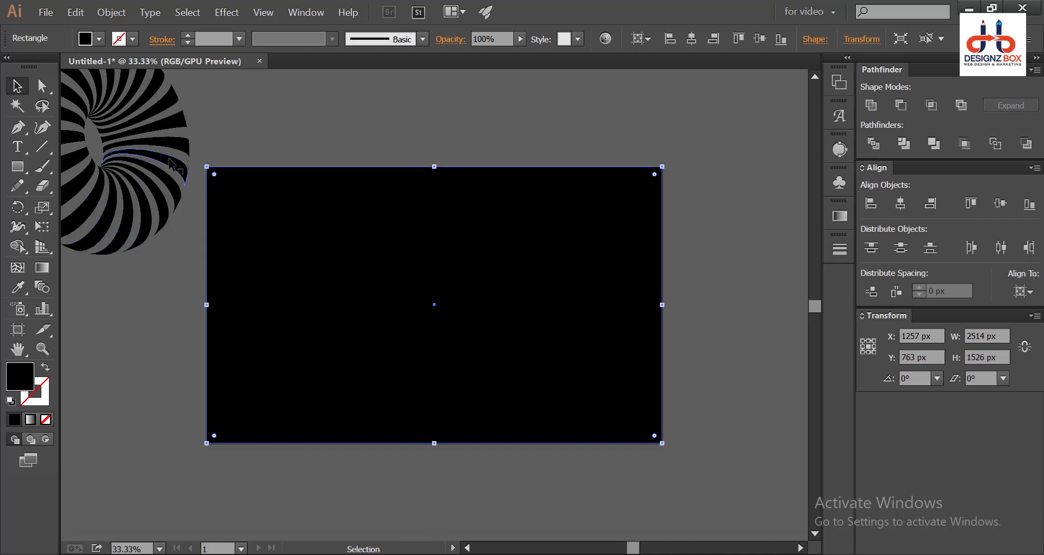
left_click(169, 160)
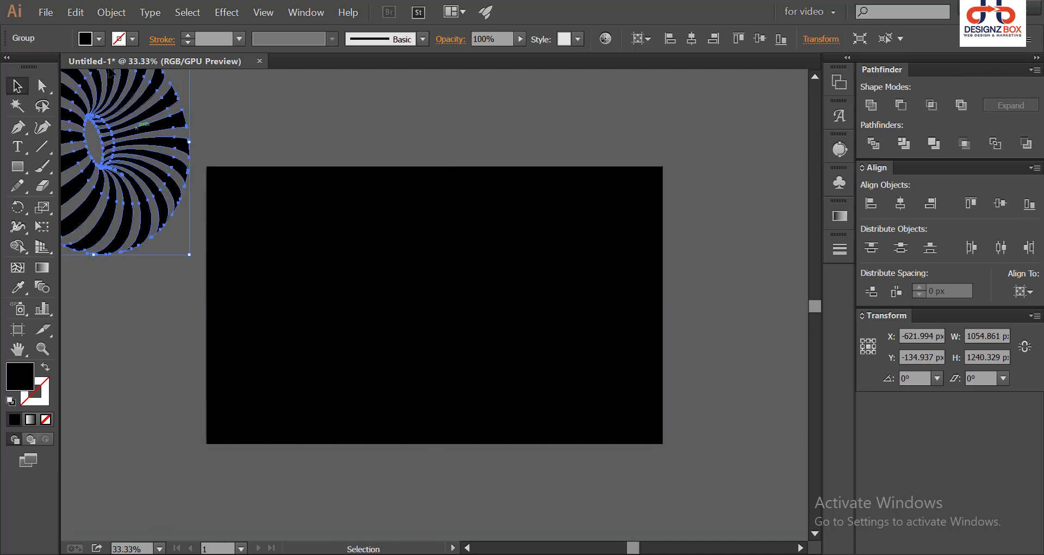
left_click(298, 19)
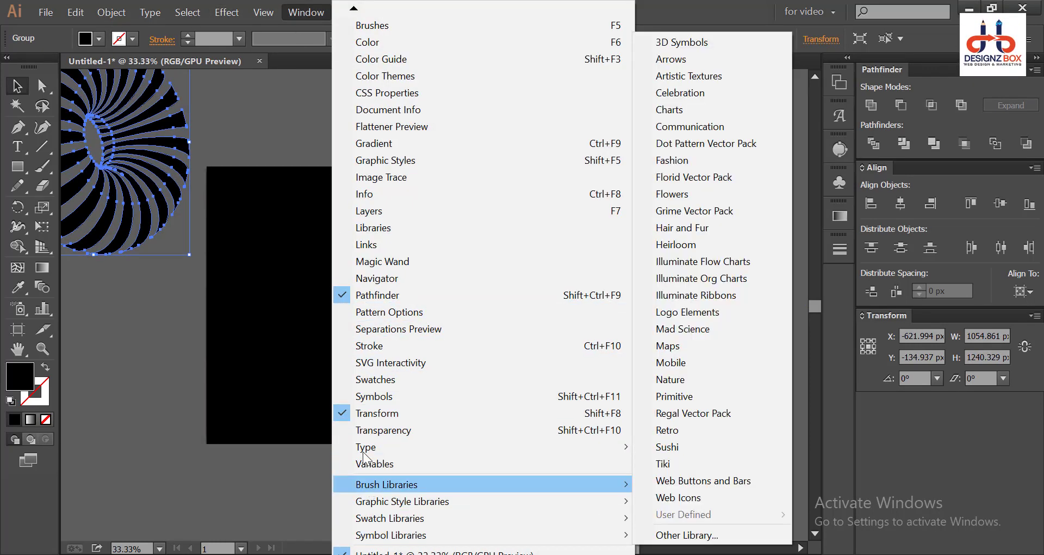
left_click(375, 380)
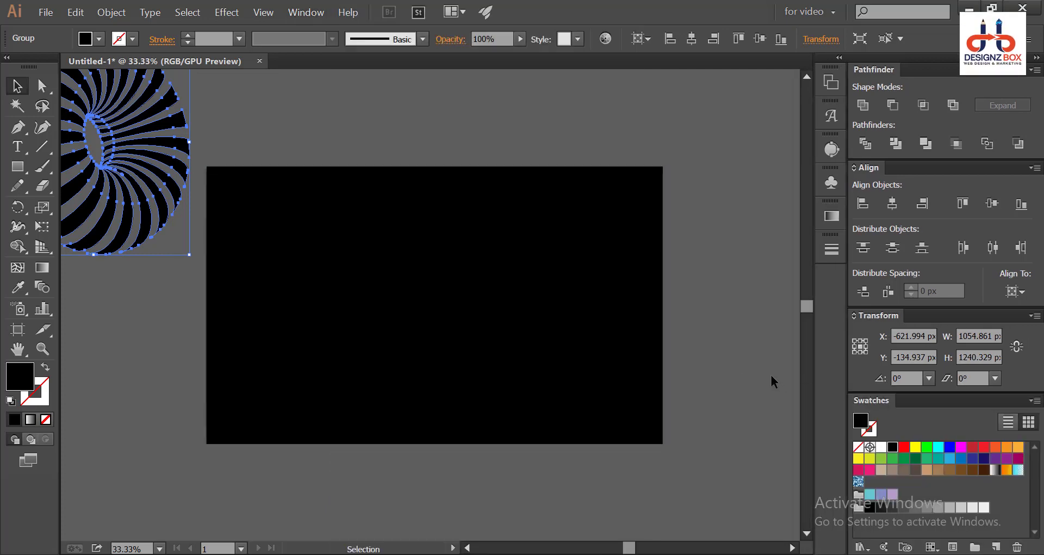
Step: Move the torus onto the left half of the black rectangle and fill its stripes with yellow
left_click(202, 232)
left_click_drag(179, 147, 196, 162)
left_click_drag(267, 217, 463, 289)
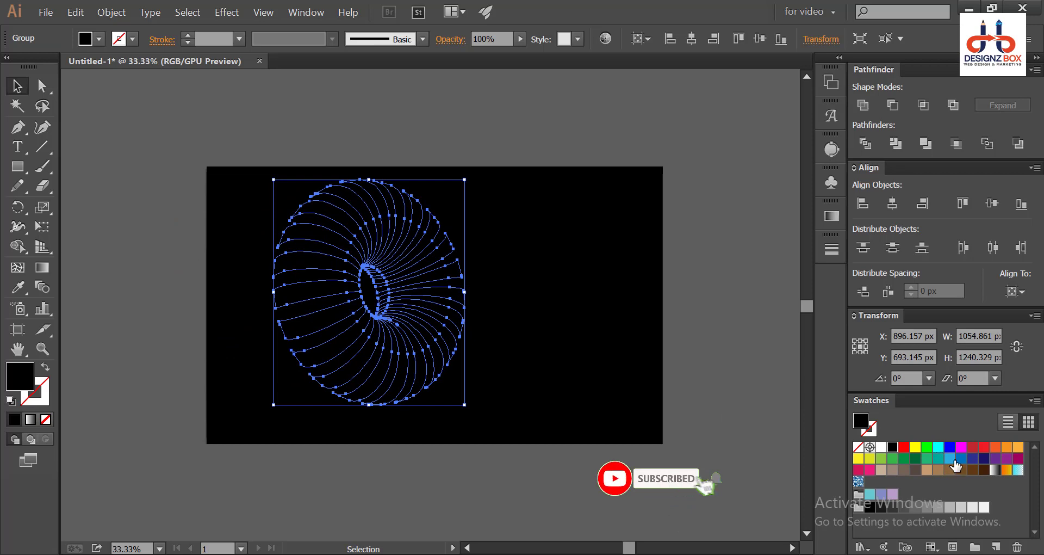
left_click(860, 458)
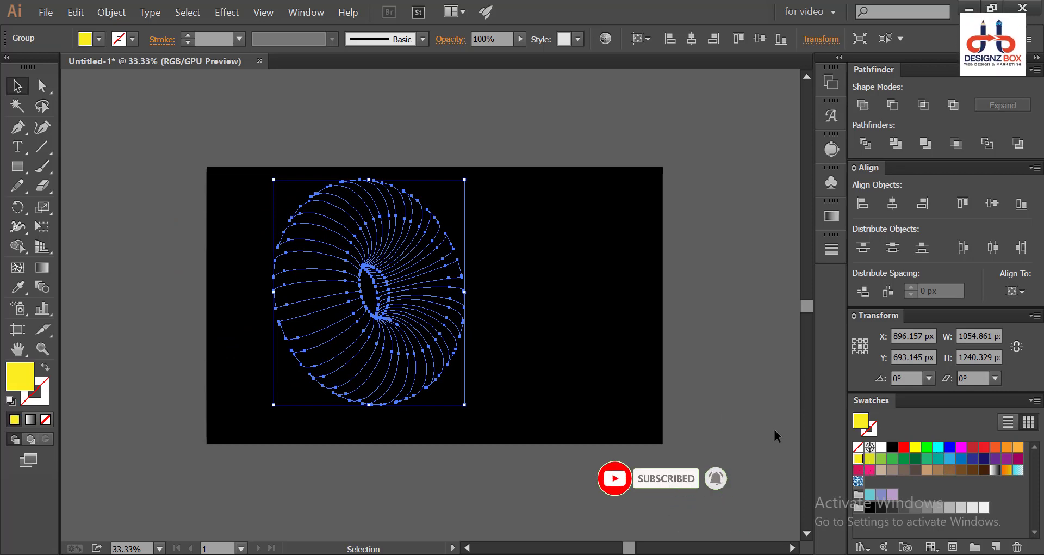
left_click(755, 366)
Step: Send the black background rectangle to the back, behind the torus
left_click(365, 319)
right_click(366, 318)
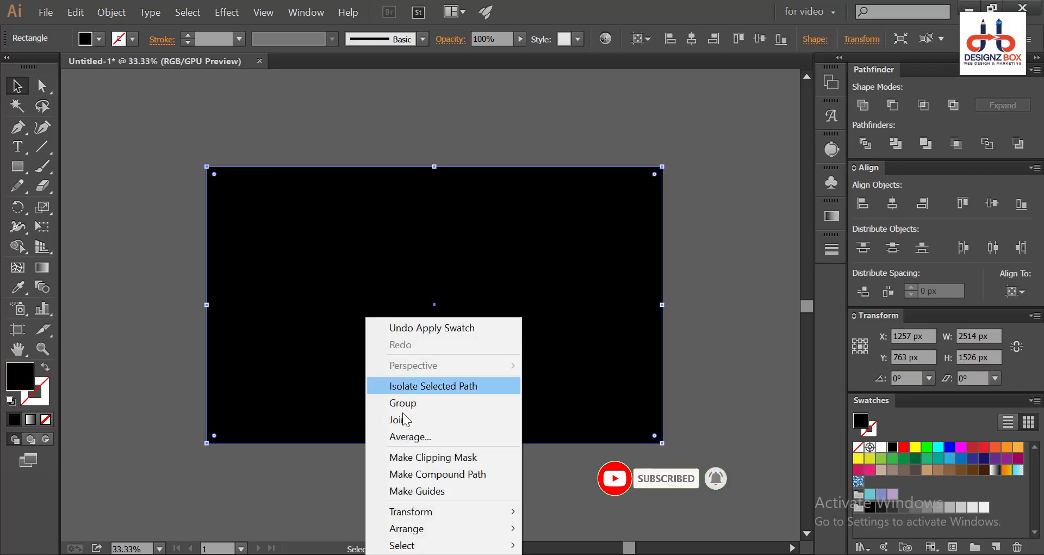
mouse_move(419, 529)
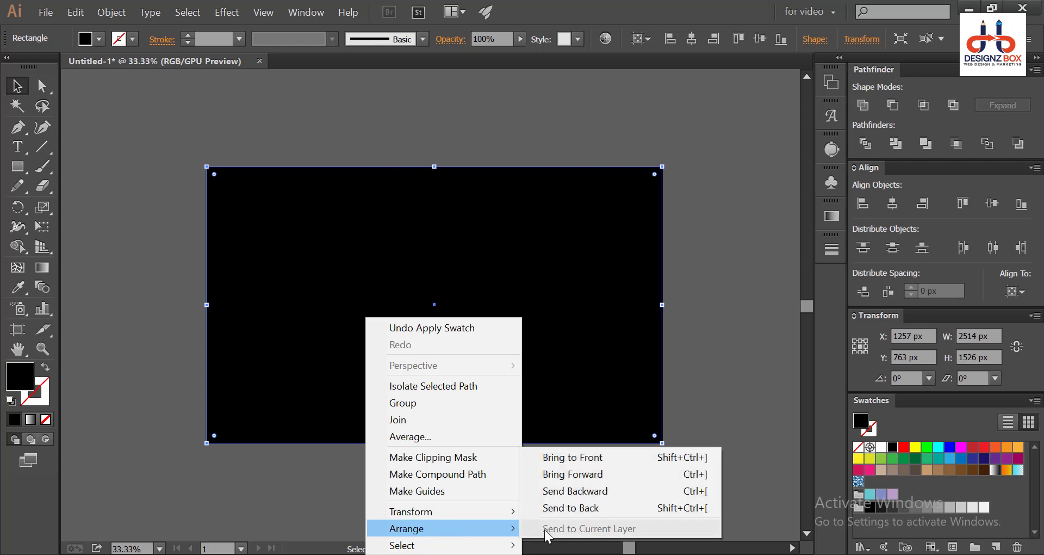
left_click(566, 510)
Step: Change the torus stripes' fill to the light orange swatch
left_click(462, 344)
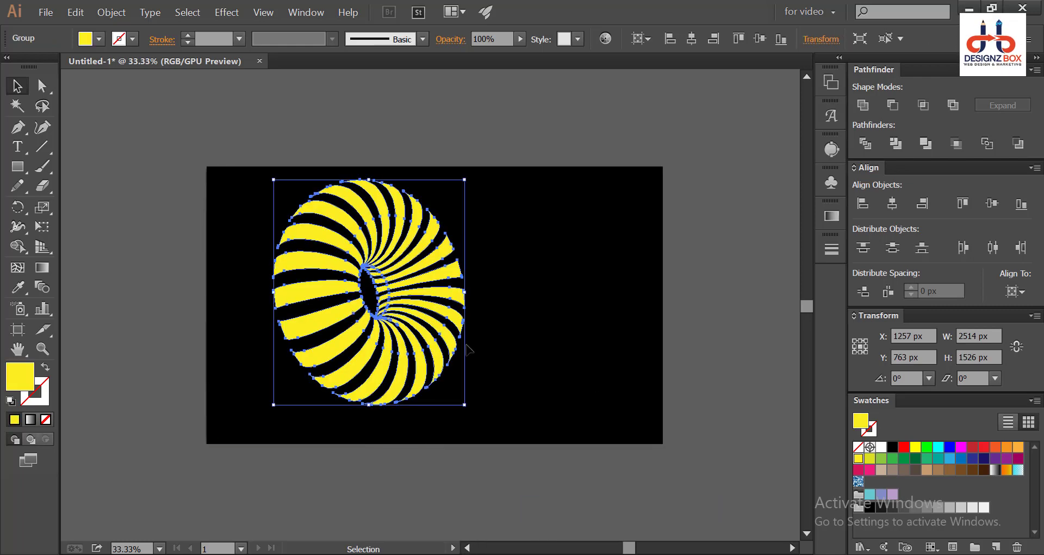
left_click(1017, 447)
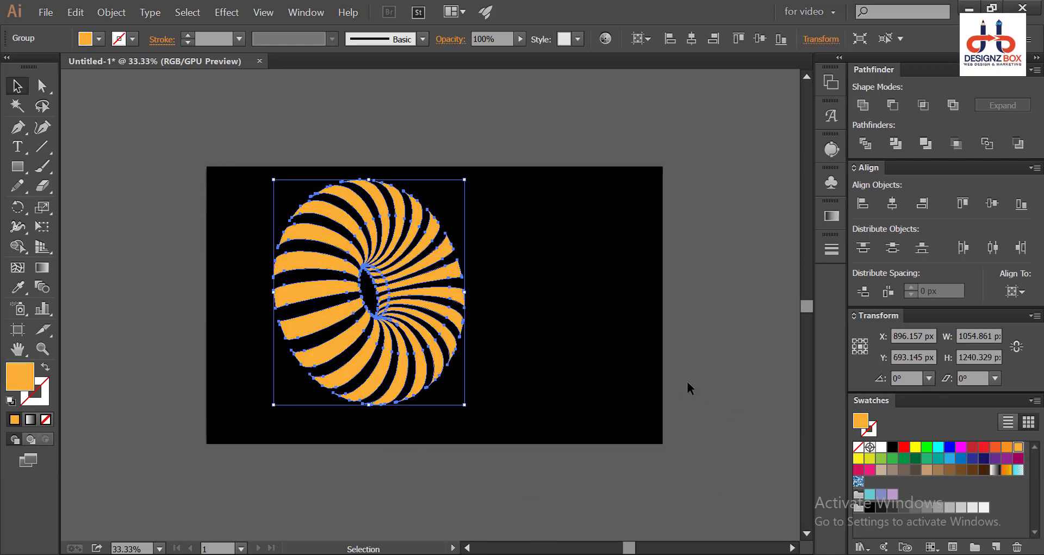
left_click(695, 337)
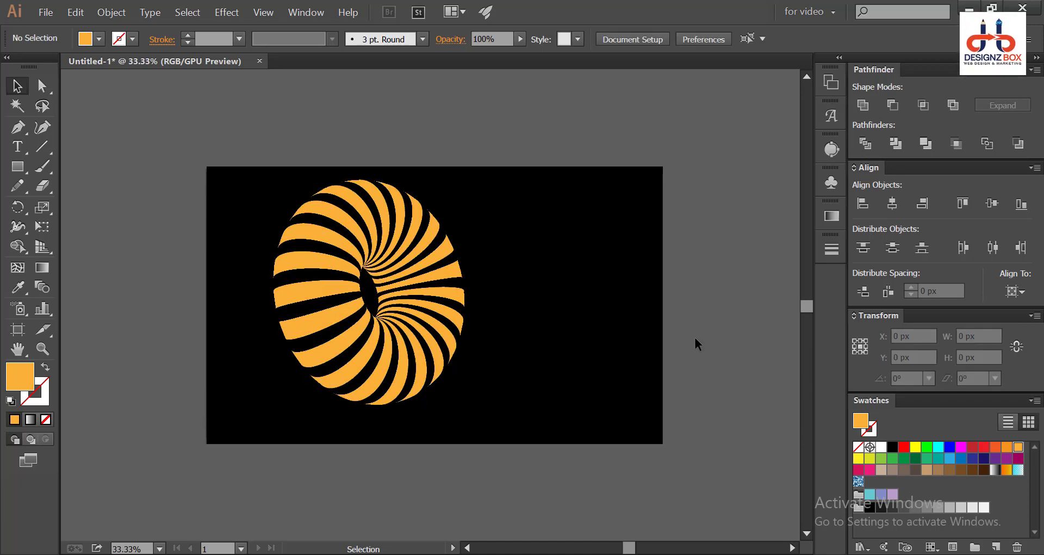
Step: Shift the torus slightly down and to the right on the black background
key("ctrl+minus")
key("ctrl+0")
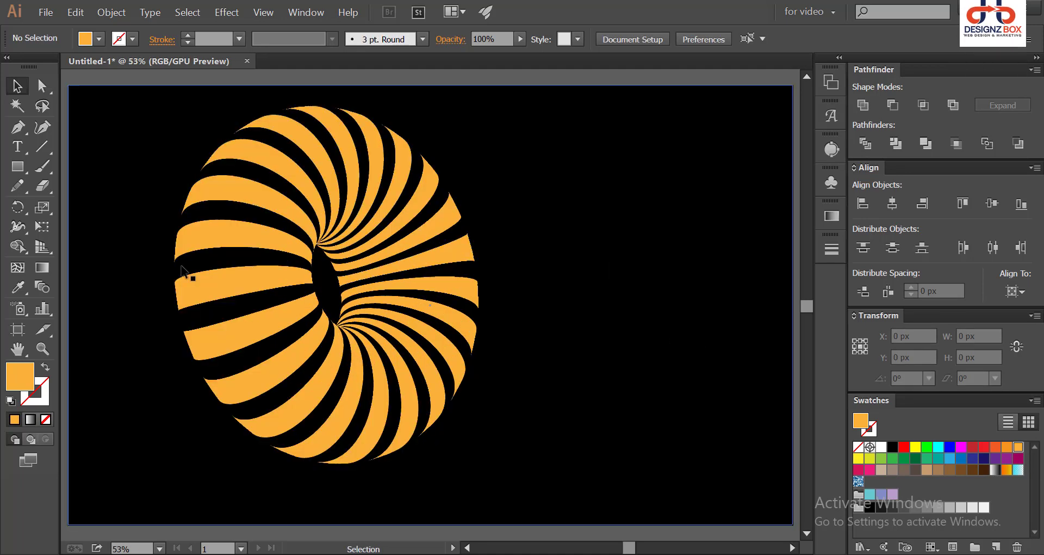
left_click_drag(250, 234, 266, 255)
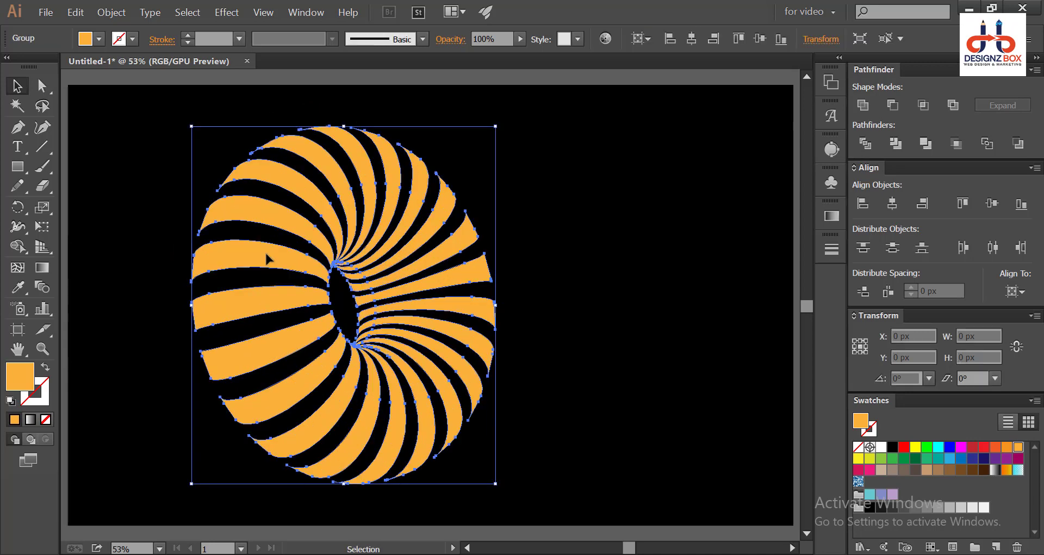
left_click(270, 75)
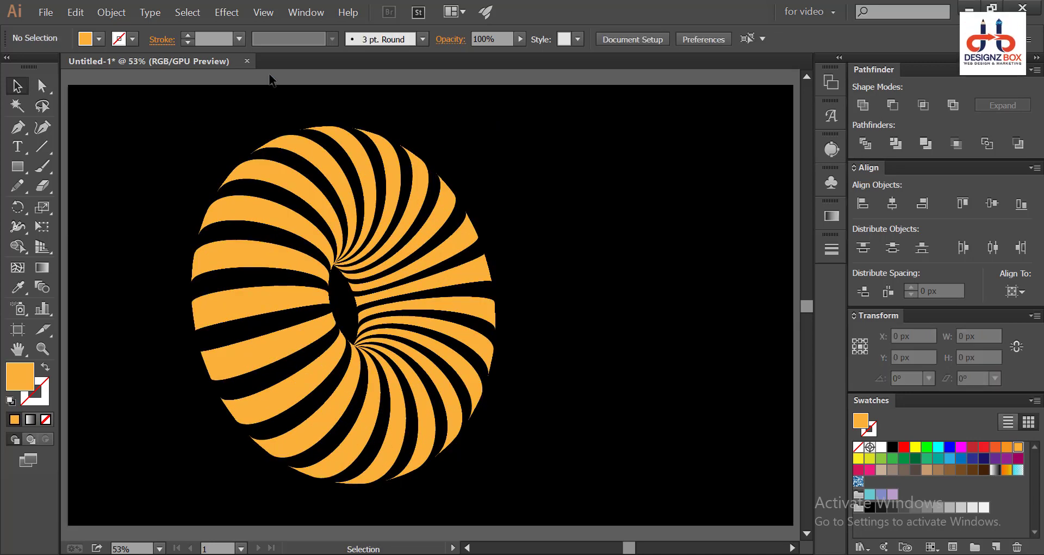